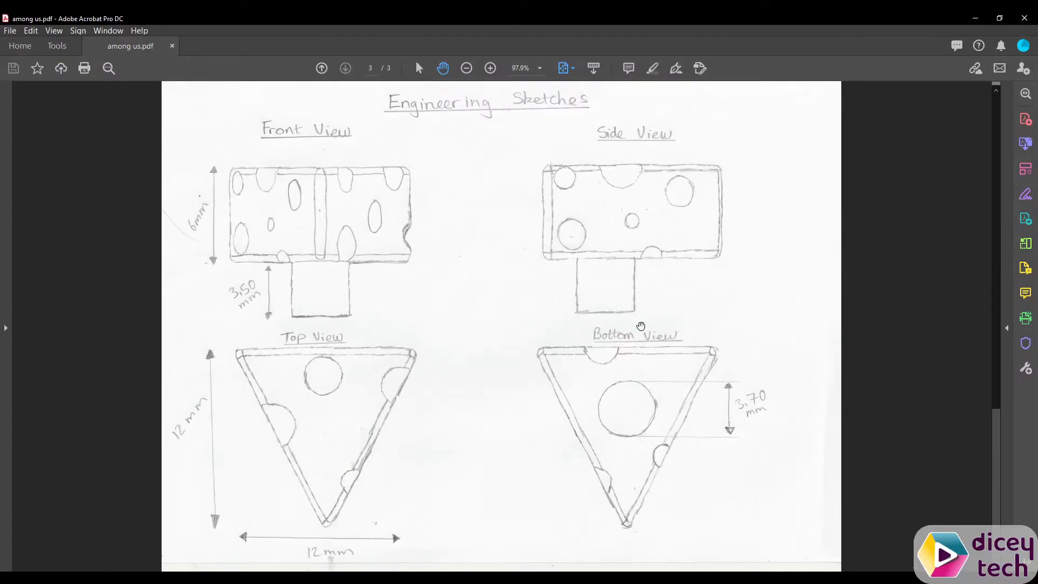
Switch to Fusion 360 and cut a 3 mm spherical hole into the left half of the hat's right side face.
key("alt+Tab")
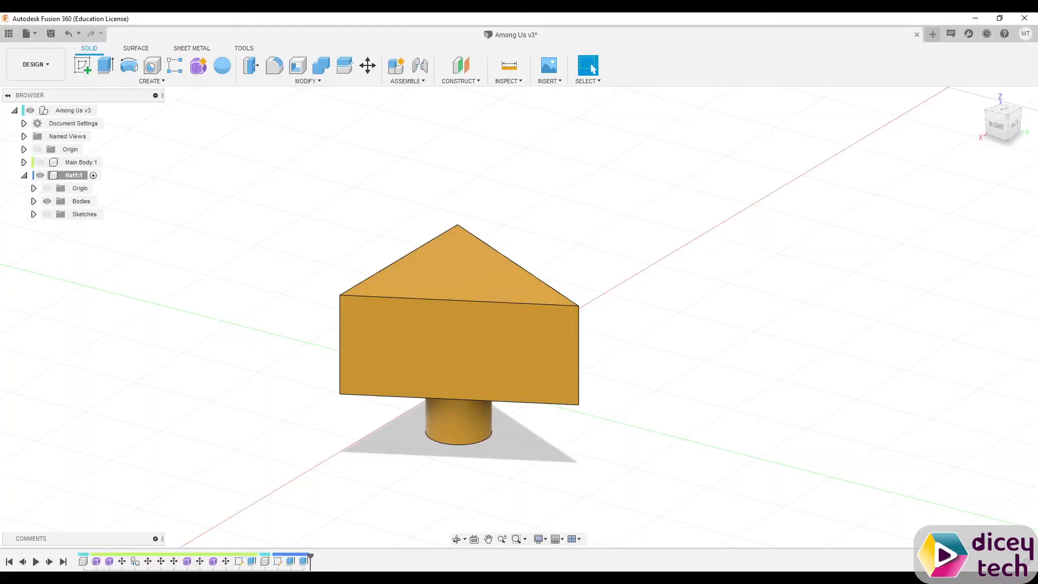
left_click(162, 81)
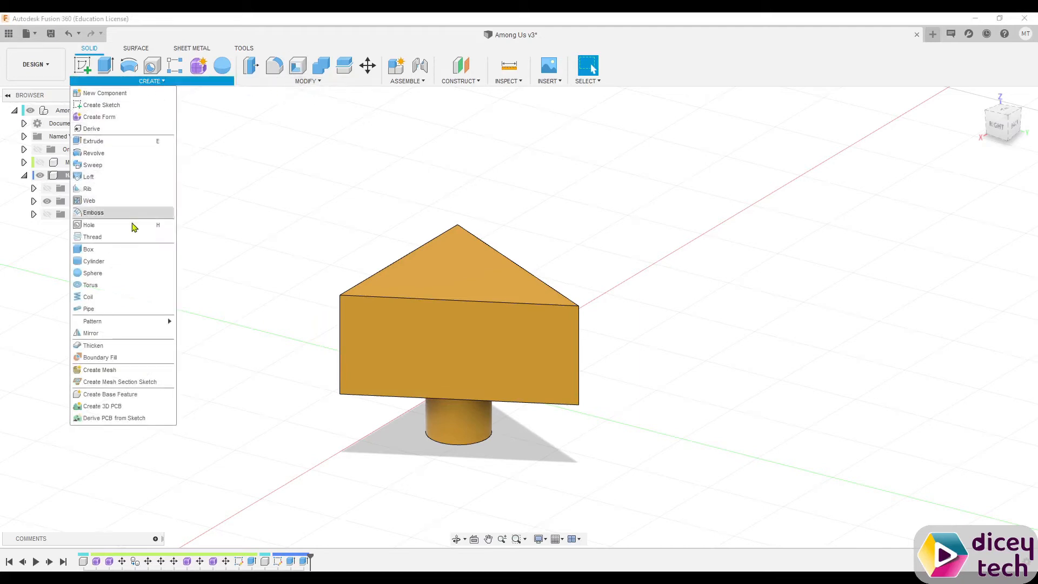
left_click(121, 277)
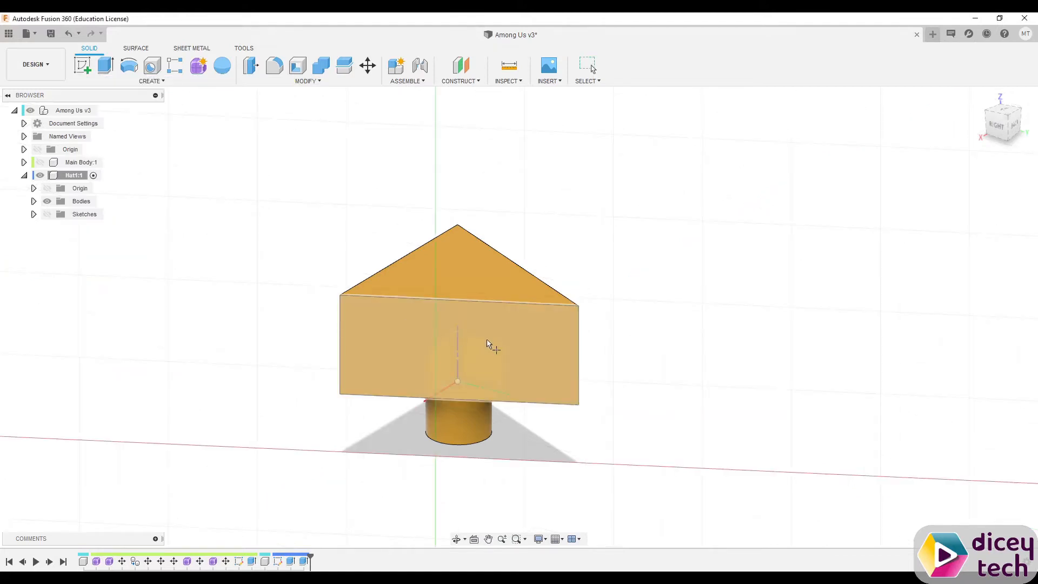
left_click(431, 340)
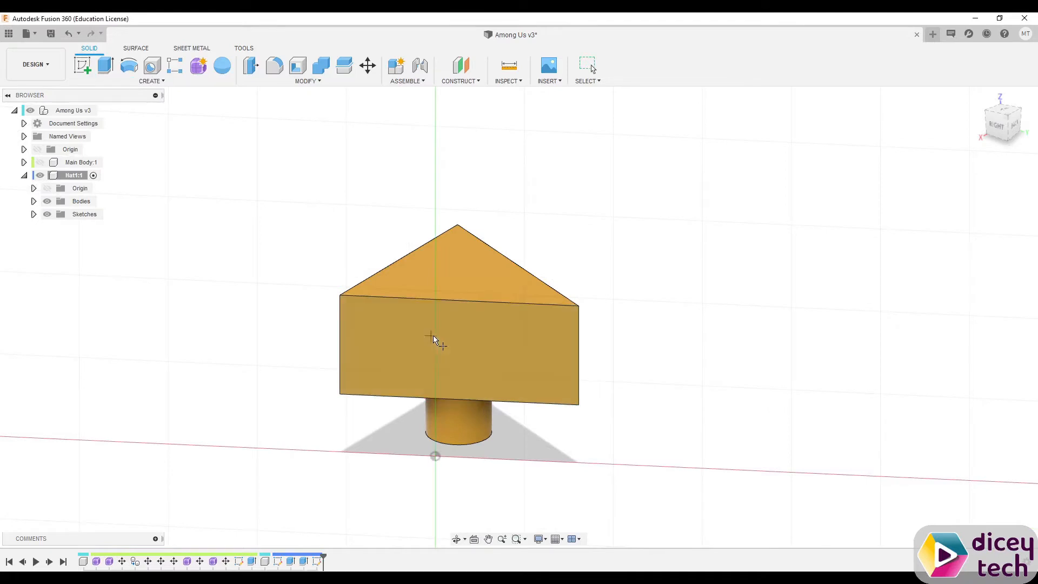
left_click(392, 341)
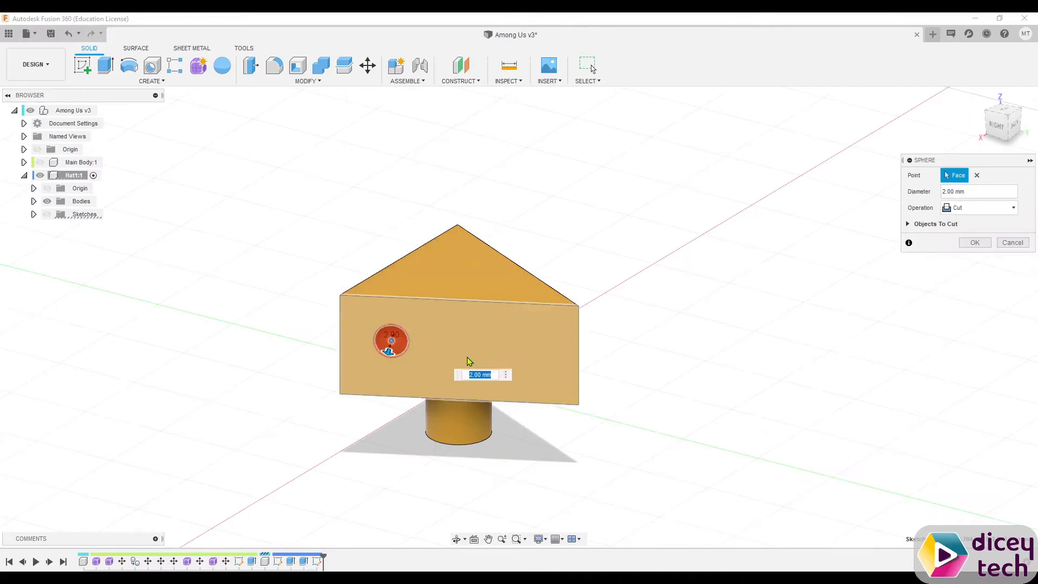
type("3")
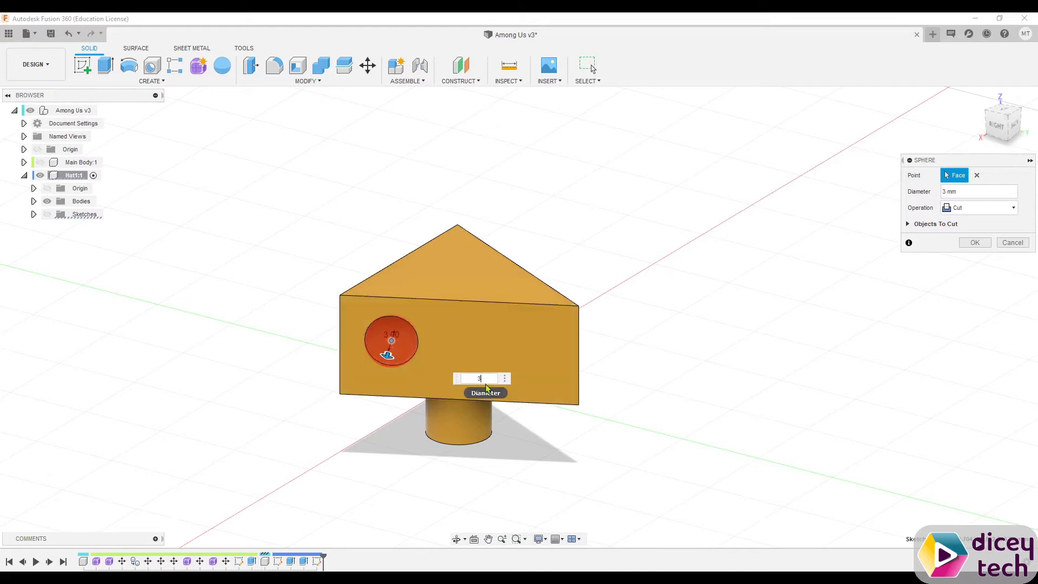
key("Return")
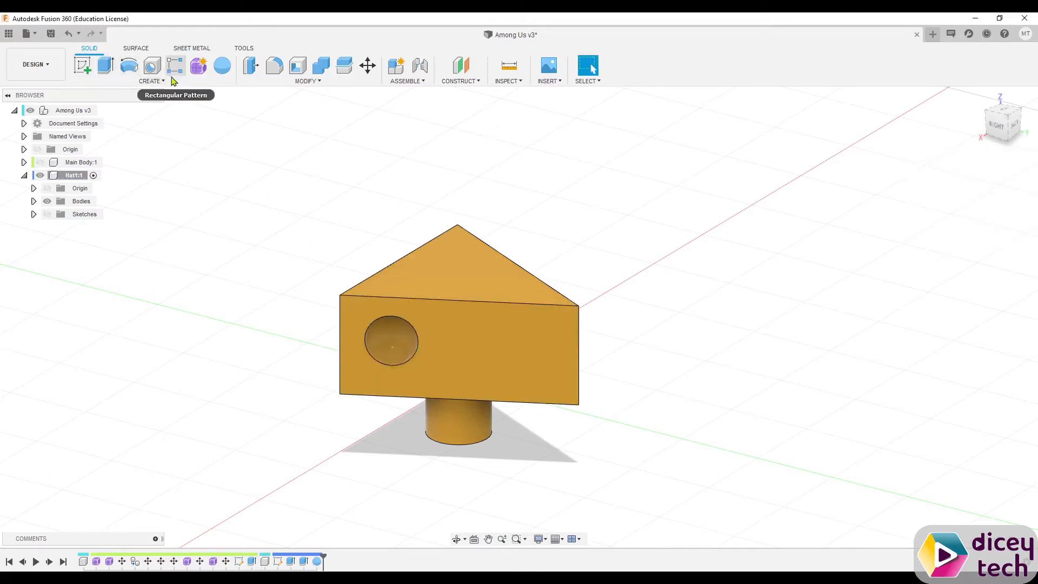
Cut a 1.5 mm spherical hole low on the opposite half of the same side face.
left_click(190, 83)
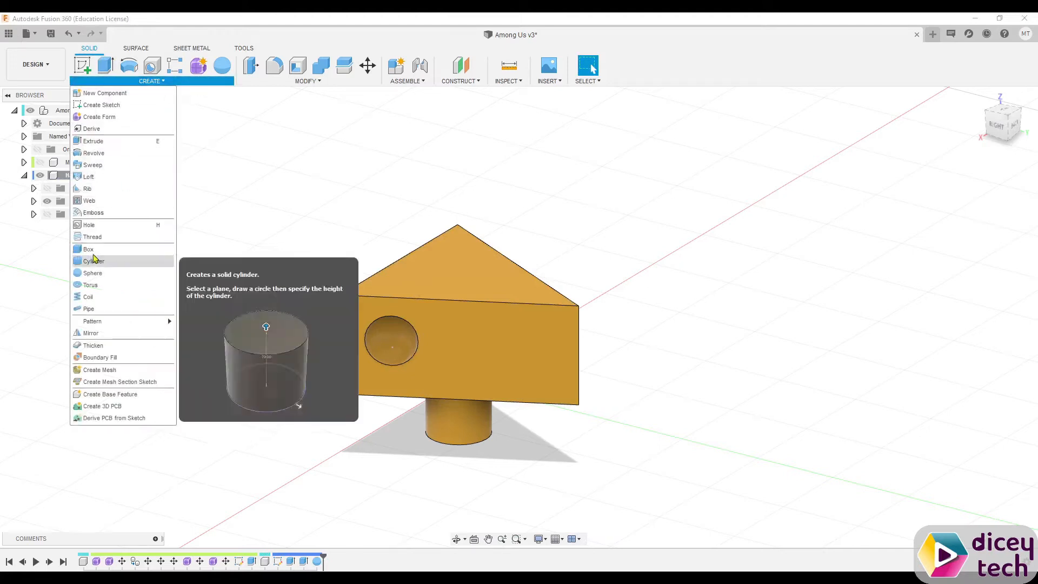
left_click(101, 273)
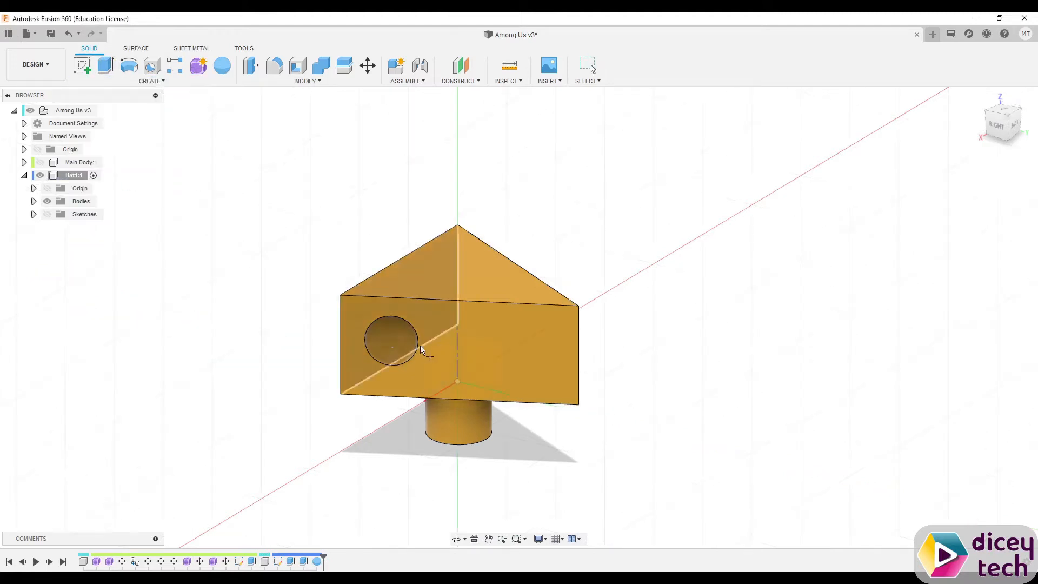
left_click(524, 367)
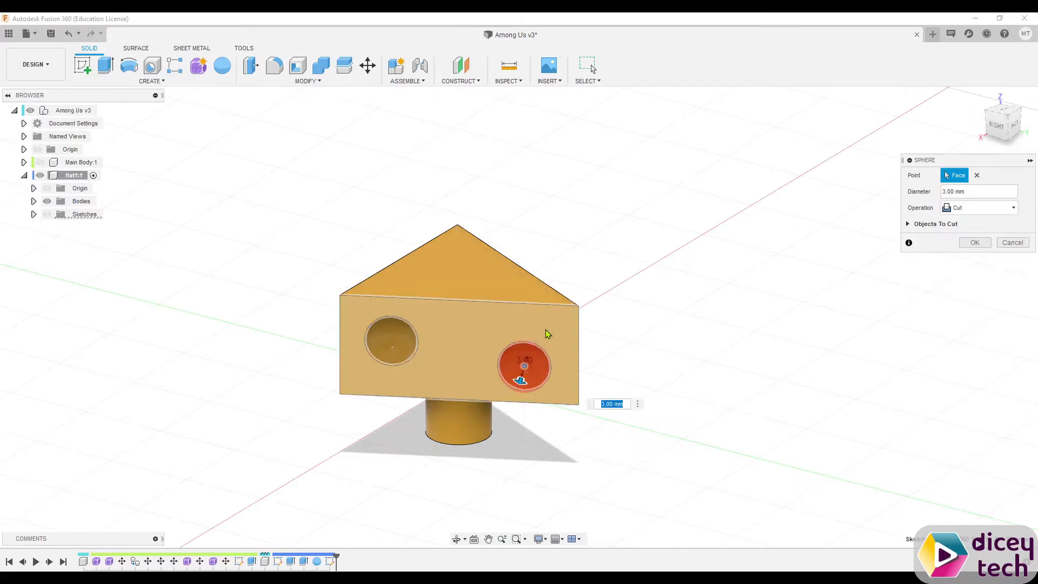
type("1.5")
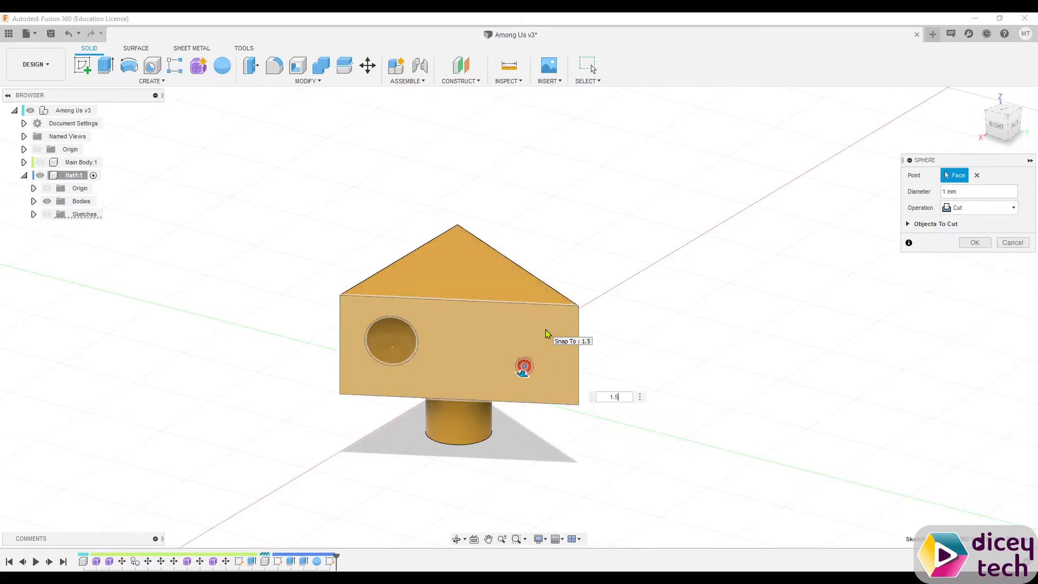
key("Return")
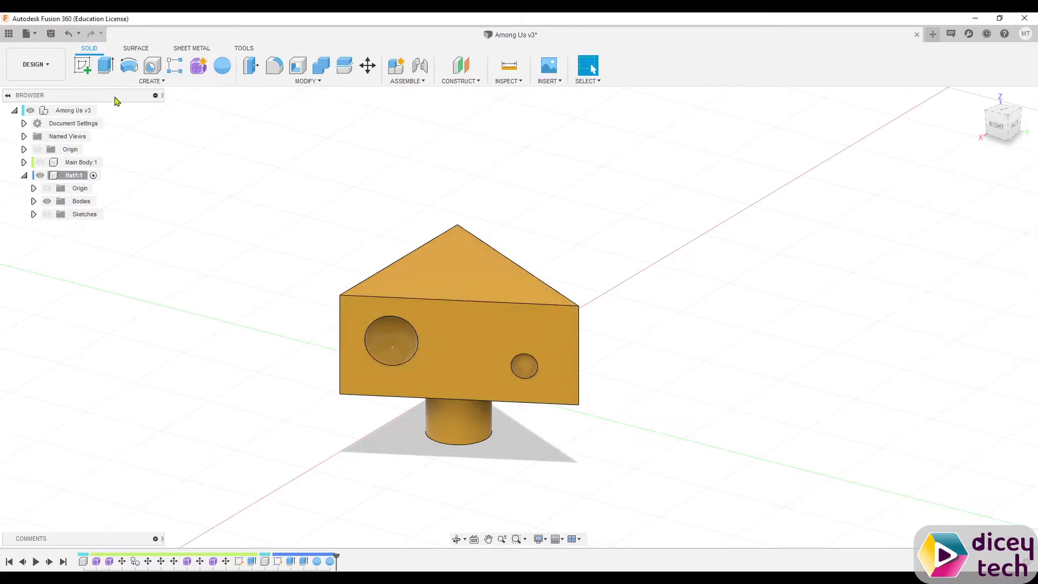
Cut a 2 mm spherical notch into the middle of that side face's upper edge.
left_click(151, 80)
left_click(93, 273)
left_click(483, 300)
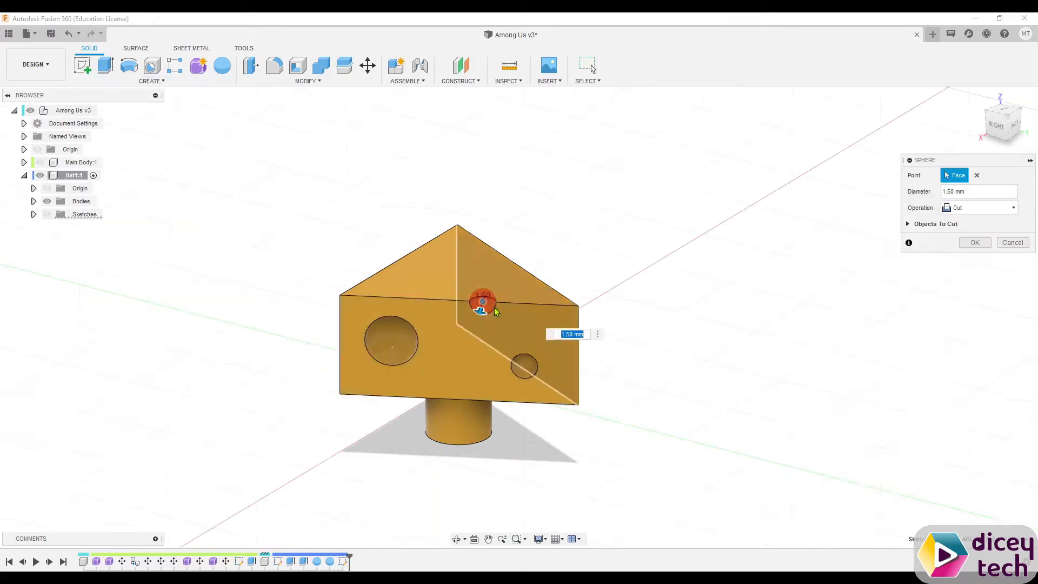
key("Return")
Cut a spherical notch into the middle of that side face's lower edge, above the peg.
left_click(106, 81)
left_click(92, 273)
left_click(444, 386)
left_click(459, 399)
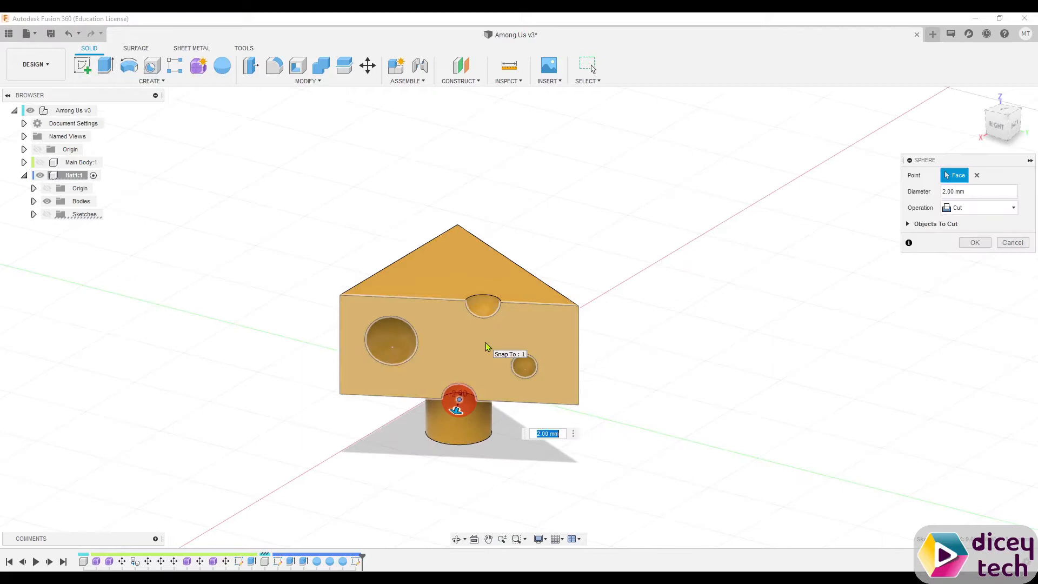
key("Return")
Cut a 2 mm spherical hole near the center of the right side face.
left_click(108, 81)
left_click(103, 273)
left_click(463, 349)
type("2")
key("Return")
Cut a spherical notch into the triangular top face along its front edge, near the corner with the right side face.
middle_click_drag(591, 355, 619, 355, "shift")
middle_click_drag(425, 359, 738, 412, "shift")
left_click(152, 80)
left_click(112, 274)
left_click(436, 246)
left_click(436, 247)
key("Return")
Cut a 3 mm spherical hole into the top face so it breaks through the left side edge.
left_click(148, 79)
left_click(108, 275)
left_click(529, 303)
left_click(526, 304)
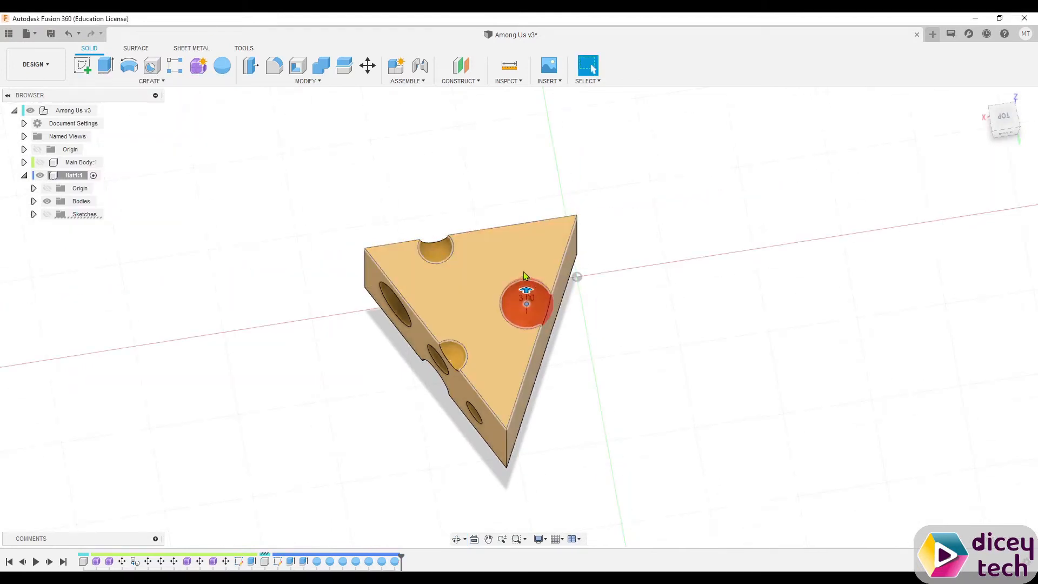
key("Return")
Cut another spherical notch into the top face's front edge, nearer the corner with the left side face.
left_click(152, 81)
left_click(103, 279)
left_click(534, 222)
left_click(524, 232)
type("3.5")
key("Return")
Cut a 1.5 mm spherical hole into the top face at the left side edge, near the rear corner.
middle_click_drag(531, 287, 412, 251, "shift")
left_click(151, 80)
left_click(109, 273)
left_click(497, 369)
type("1.5")
key("Return")
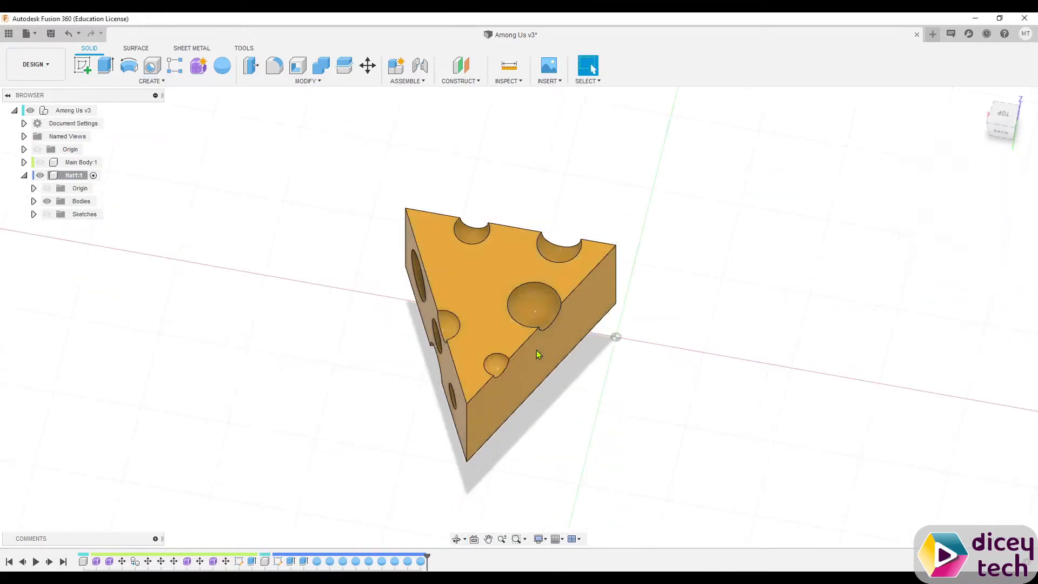
Cut a small spherical hole into the interior of the top face, between the front-edge and right-edge notches.
scroll(536, 351, "down", 1)
left_click(152, 81)
left_click(108, 273)
left_click(479, 285)
key("Return")
Cut a 2 mm spherical hole by the lower edge of the left side face and another near its center.
middle_click_drag(586, 282, 503, 210, "shift")
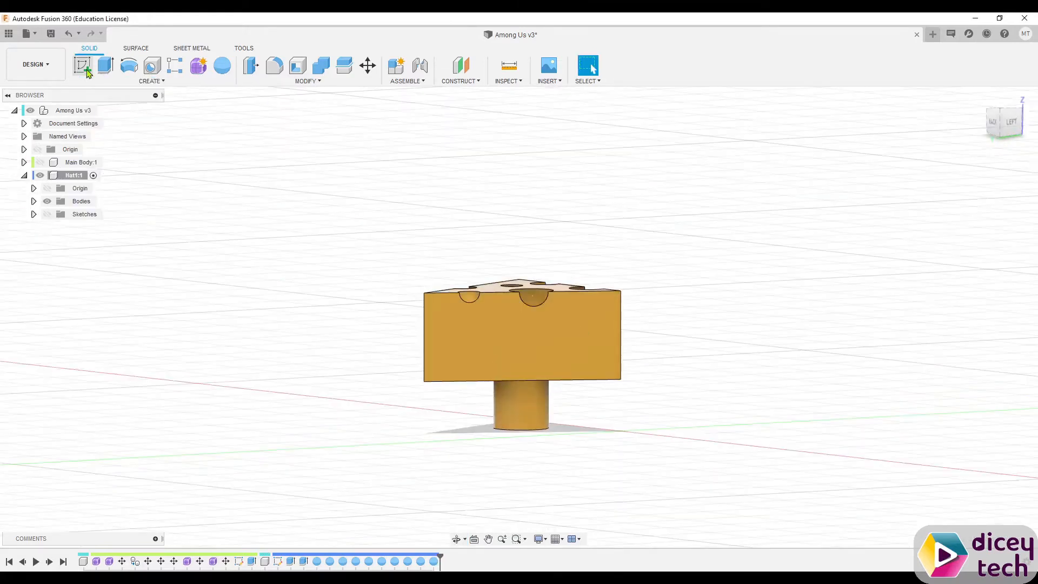
left_click(152, 81)
left_click(130, 273)
left_click(457, 369)
left_click(462, 380)
type("2")
key("Return")
left_click(540, 345)
left_click(541, 342)
key("Return")
Cut a 3 mm spherical notch into the left side face's front vertical edge and a hole near its opposite upper corner.
left_click(595, 360)
left_click(620, 351)
type("3")
key("Return")
key("Return")
left_click(444, 323)
left_click(469, 331)
key("Return")
key("Return")
key("Escape")
middle_click_drag(566, 368, 497, 342, "shift")
key("Return")
left_click(498, 342)
left_click(485, 361)
key("Escape")
Cut a spherical hole into the center of the hat's front face.
key("Return")
left_click(489, 365)
left_click(489, 366)
key("Return")
Cut three more spherical holes into the front face: upper right, lower right at the bottom edge, and lower left.
key("Return")
left_click(557, 342)
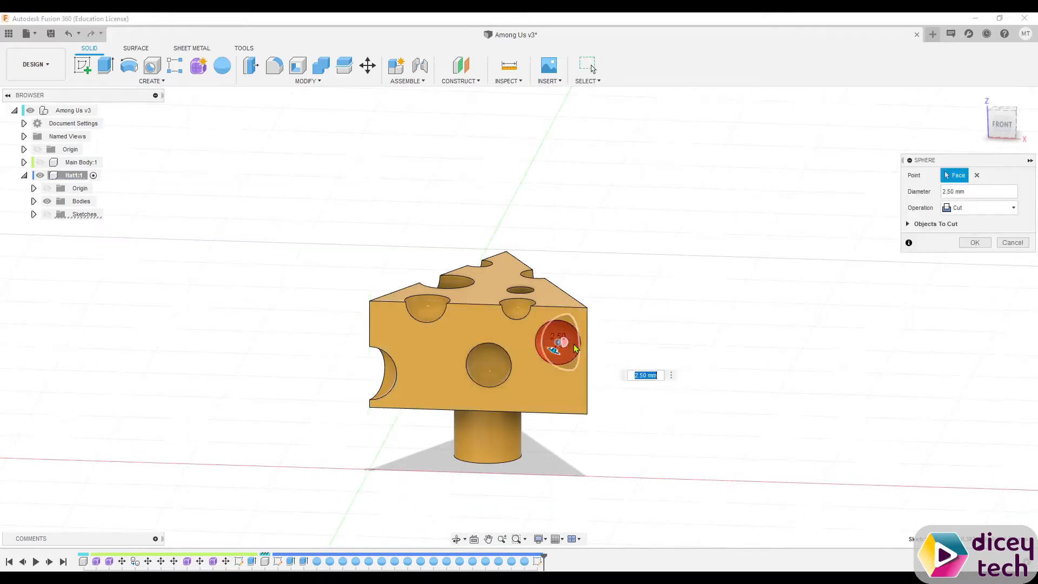
key("Return")
key("Return")
left_click(559, 396)
key("Return")
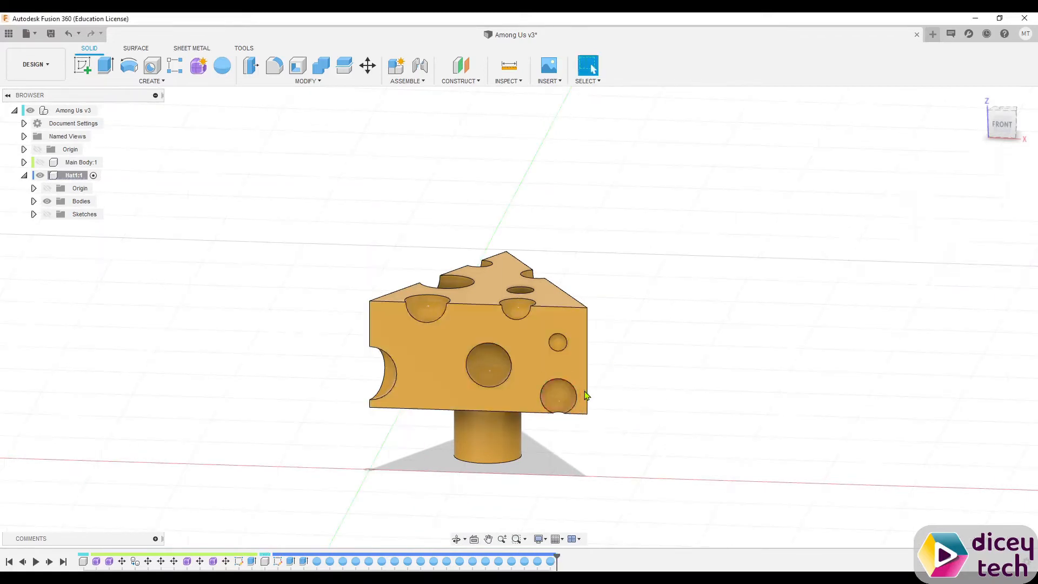
key("Return")
left_click(428, 387)
key("Return")
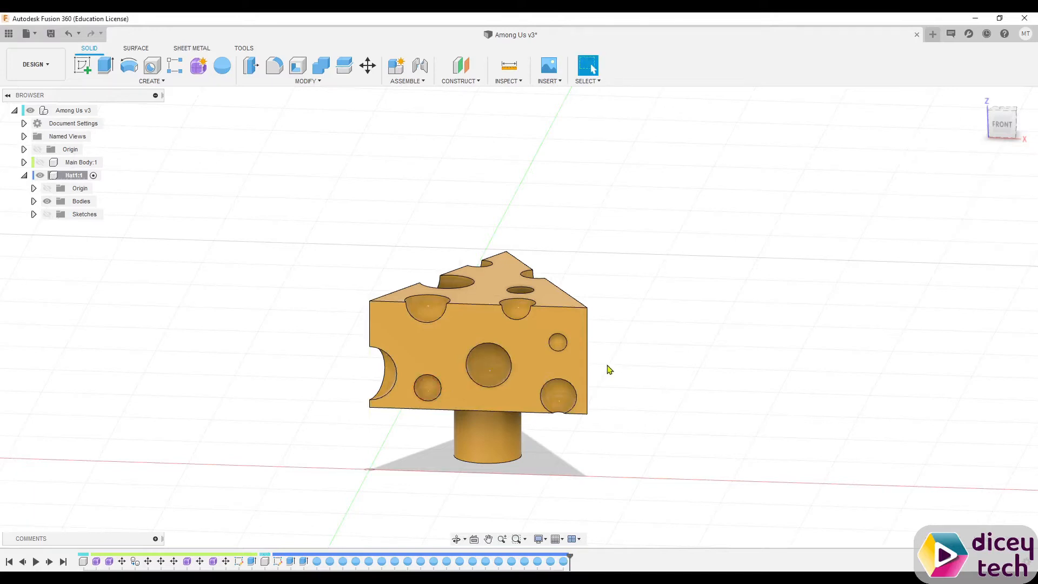
Start a constant-radius fillet and select all straight edge segments around the hat's triangular top face.
middle_click_drag(657, 373, 540, 303, "shift")
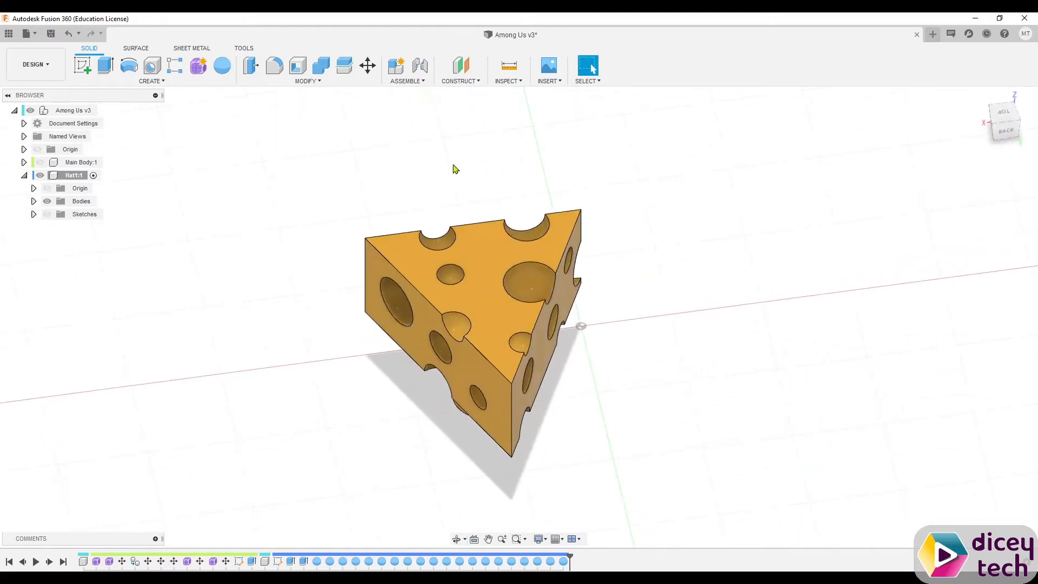
left_click(274, 66)
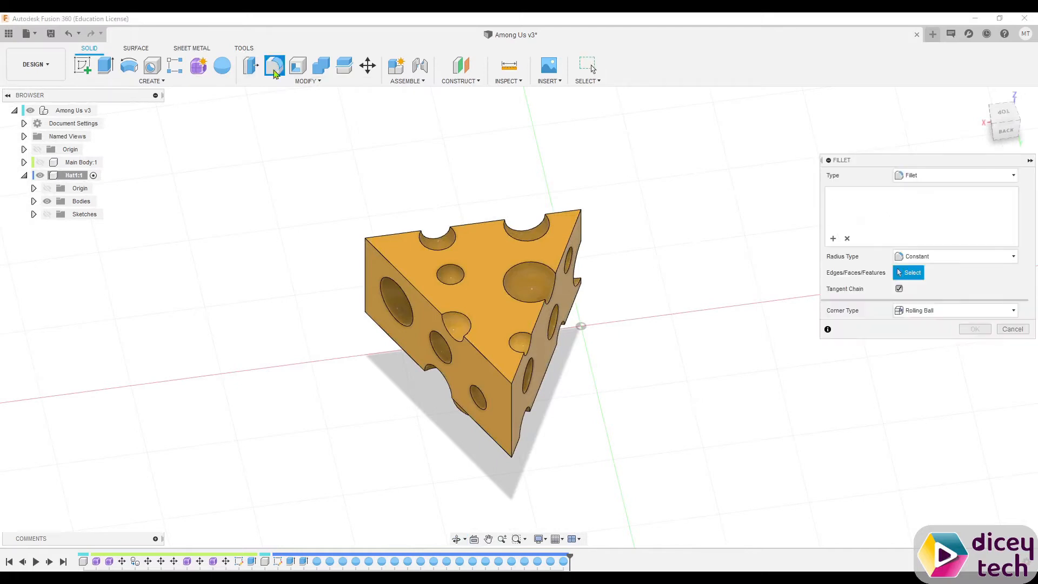
left_click(415, 287)
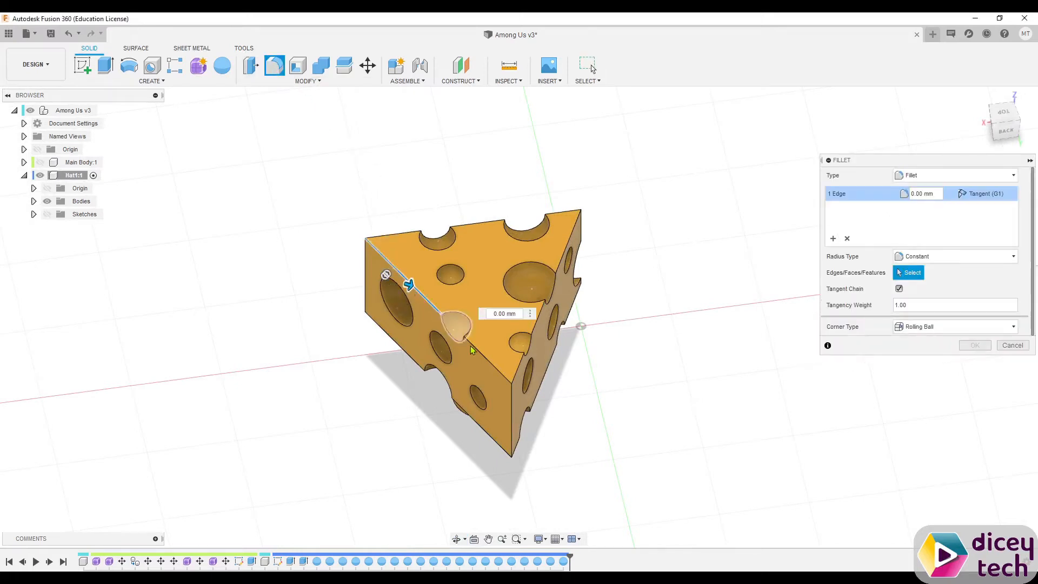
left_click(522, 366)
left_click(536, 325)
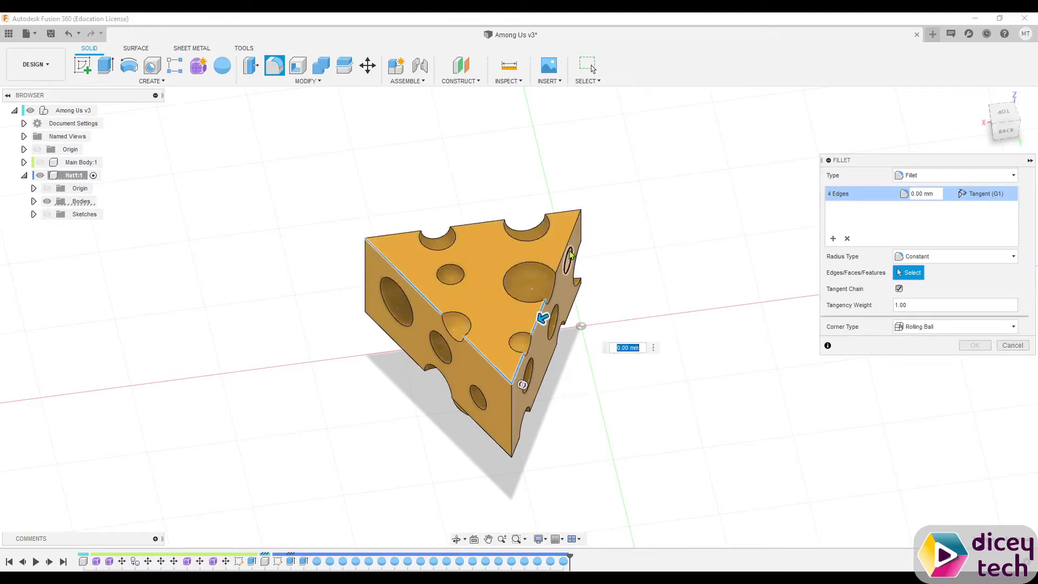
left_click(568, 252)
left_click(567, 214)
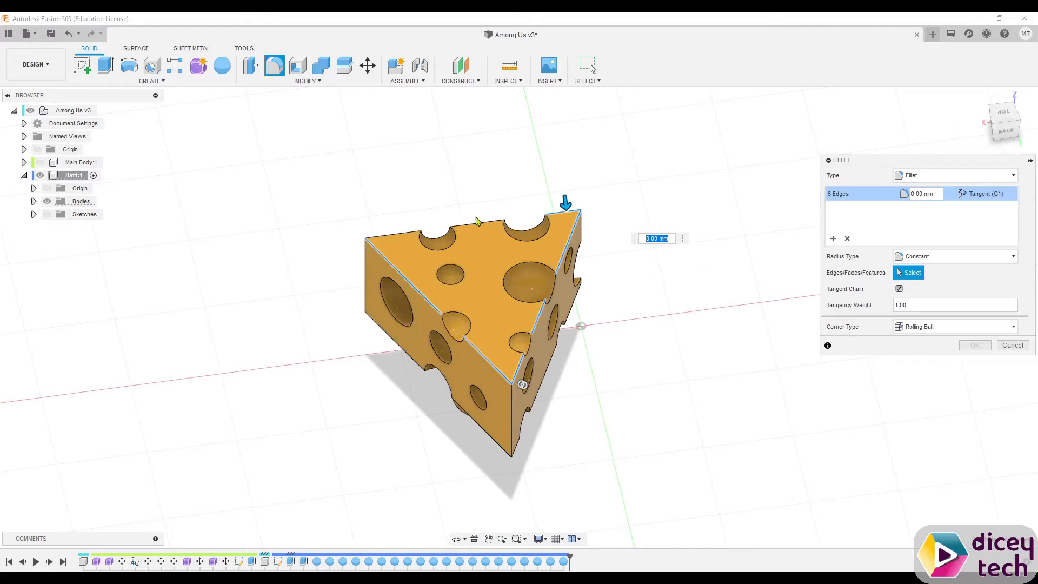
left_click(478, 222)
left_click(403, 236)
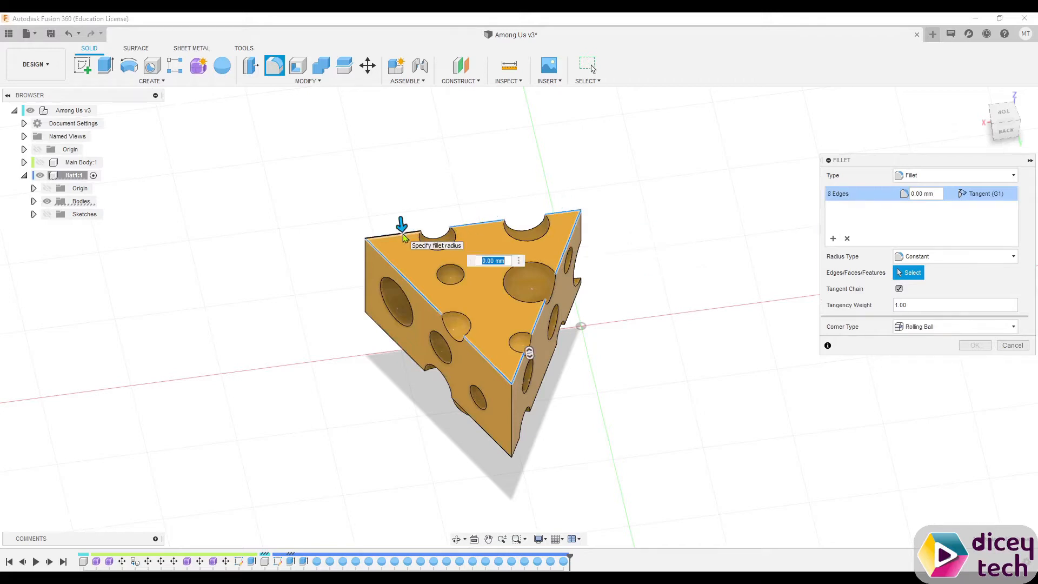
Add the hat block's vertical corner edges and the edges around its underside to the fillet selection.
middle_click_drag(565, 346, 586, 311, "shift")
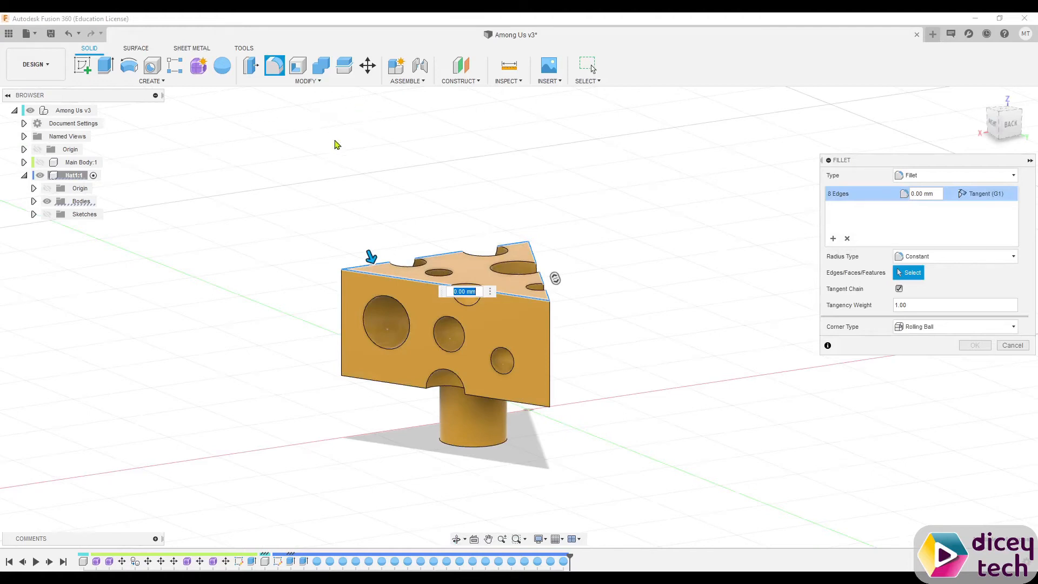
middle_click_drag(393, 316, 620, 336, "shift")
middle_click_drag(611, 384, 665, 368, "shift")
left_click(411, 380)
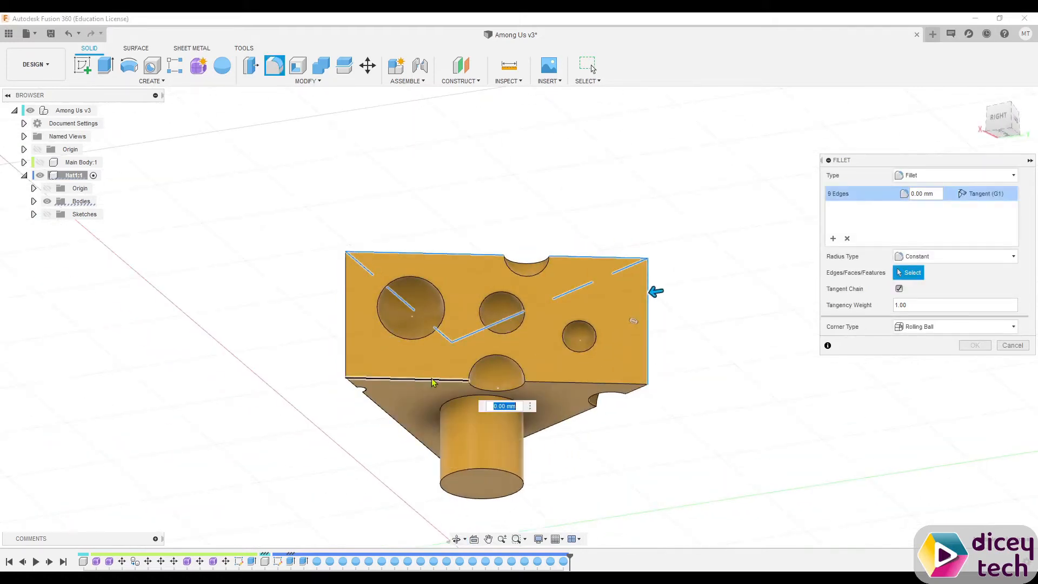
left_click(562, 384)
middle_click_drag(563, 383, 606, 373, "shift")
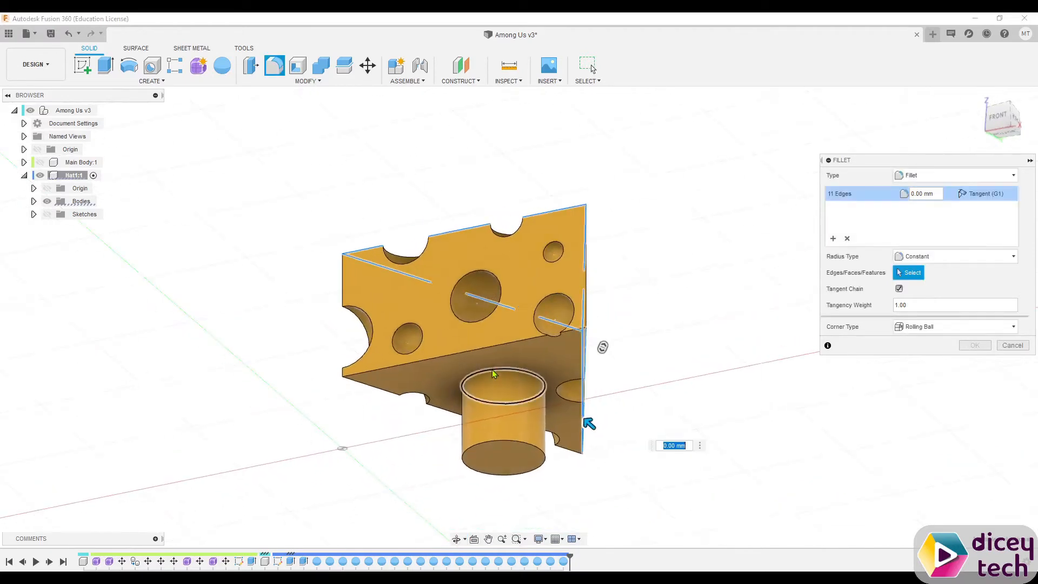
left_click(504, 346)
left_click(503, 346)
middle_click_drag(503, 346, 697, 412, "shift")
left_click(524, 336)
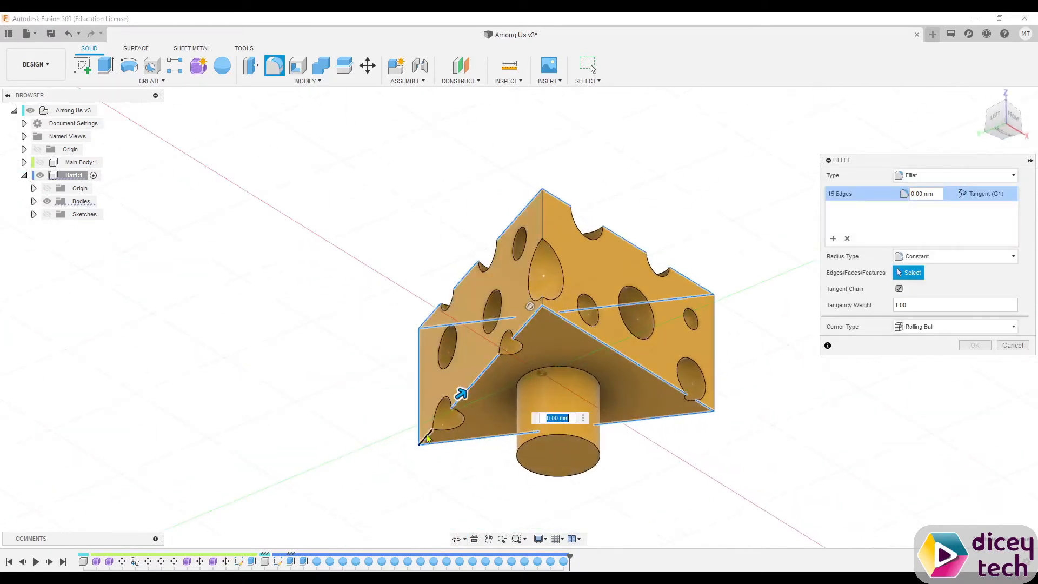
left_click(542, 310)
Set the fillet radius to 0.4 mm for the selected edges and apply the fillet.
middle_click_drag(530, 313, 428, 278, "shift")
left_click(439, 284)
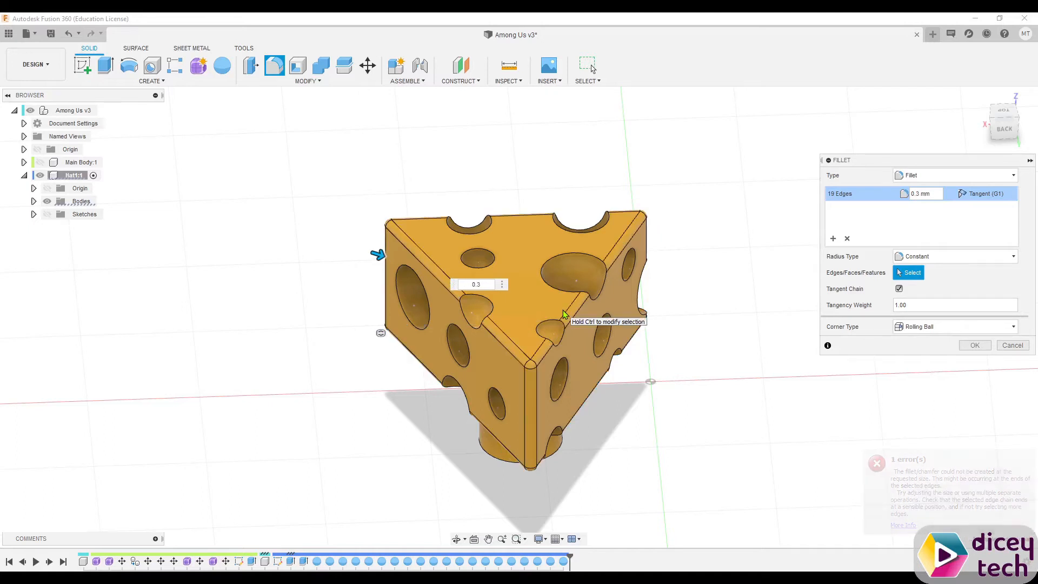
key("BackSpace")
type("4")
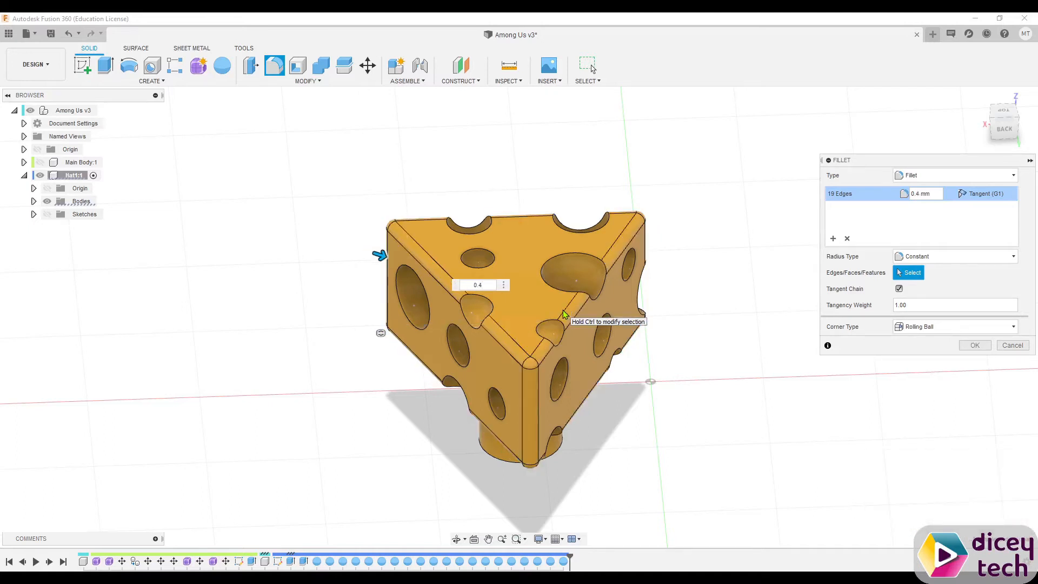
middle_click_drag(368, 360, 522, 300, "shift")
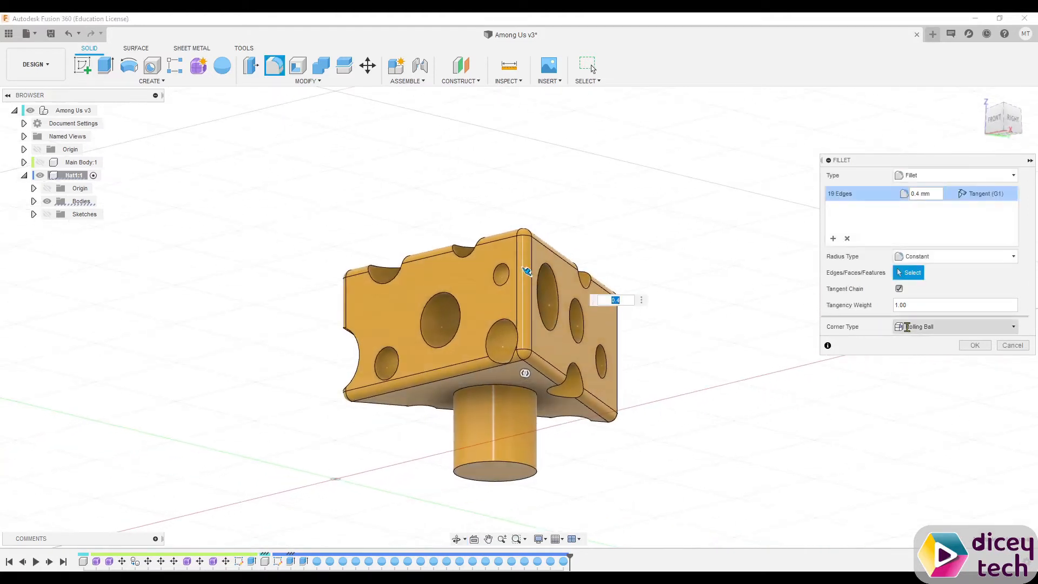
left_click(963, 345)
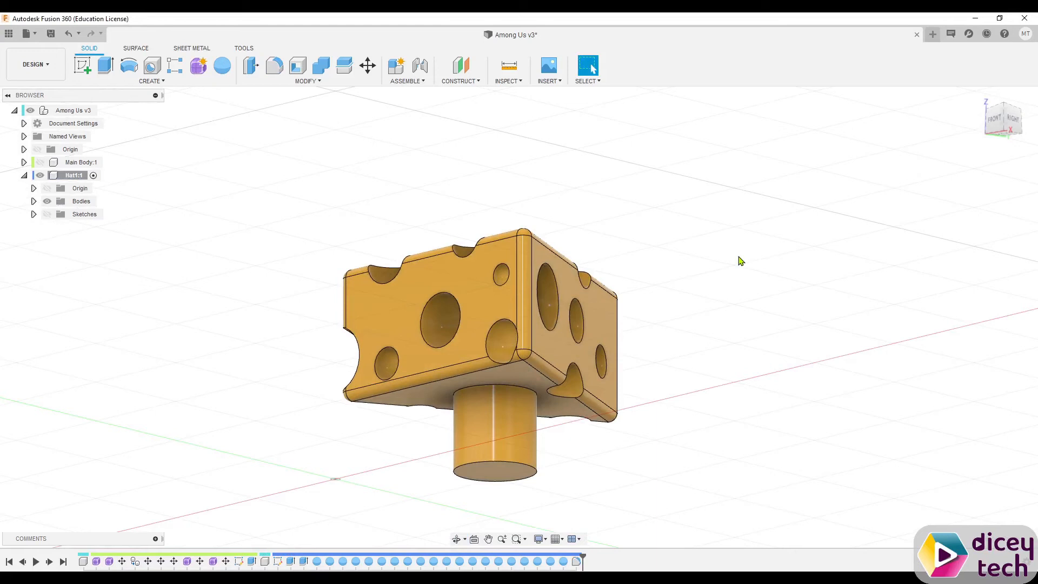
middle_click_drag(741, 258, 649, 288, "shift")
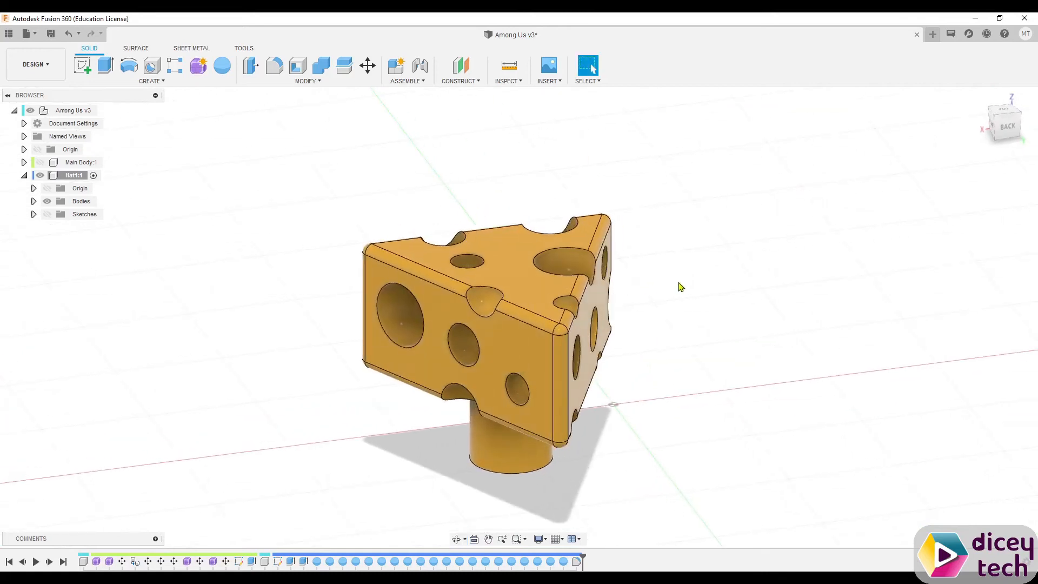
Save the design as a new version with the default description and make the Main Body component visible.
key("ctrl+s")
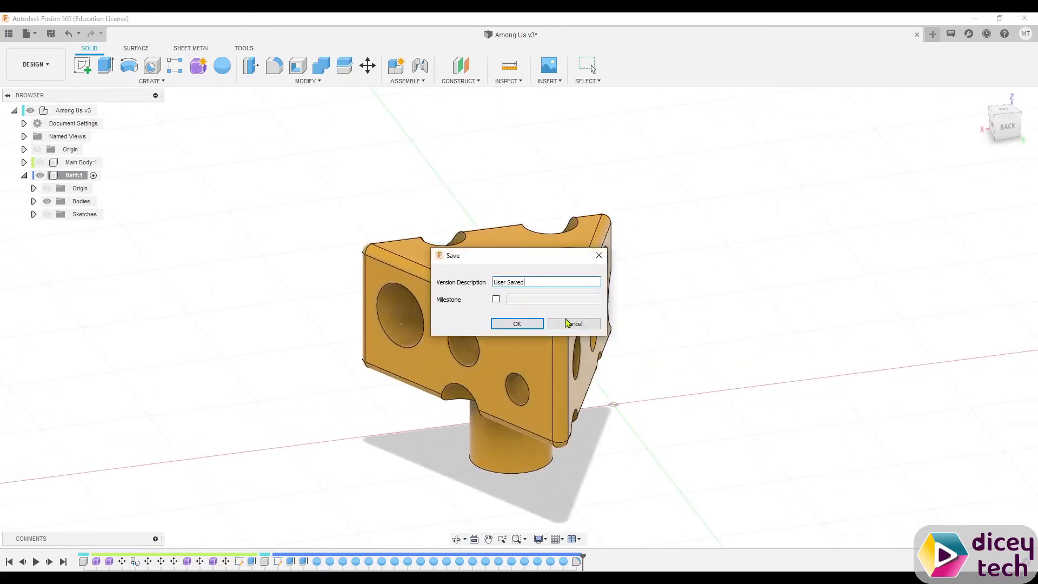
left_click(529, 325)
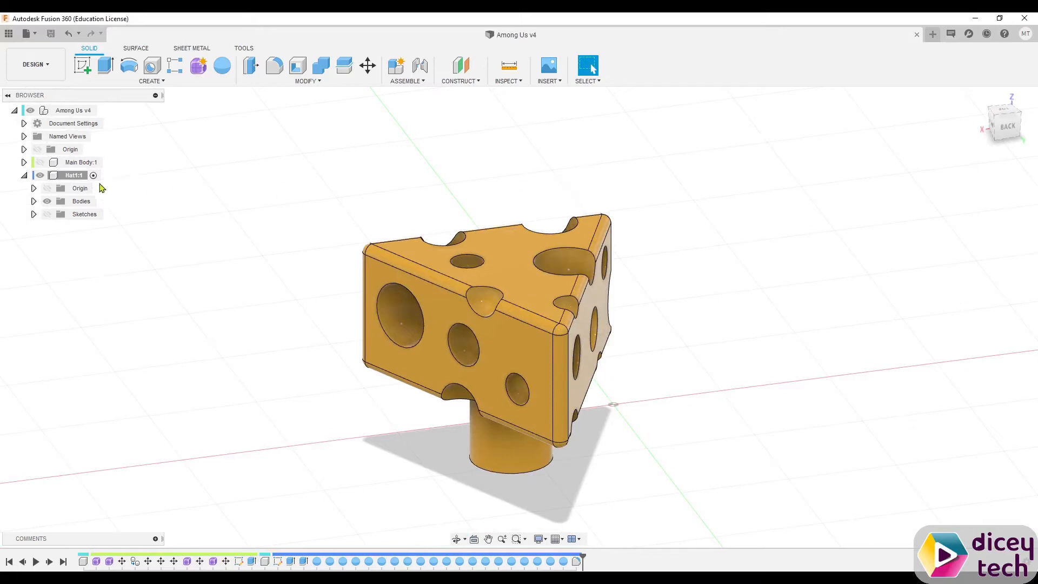
left_click(40, 162)
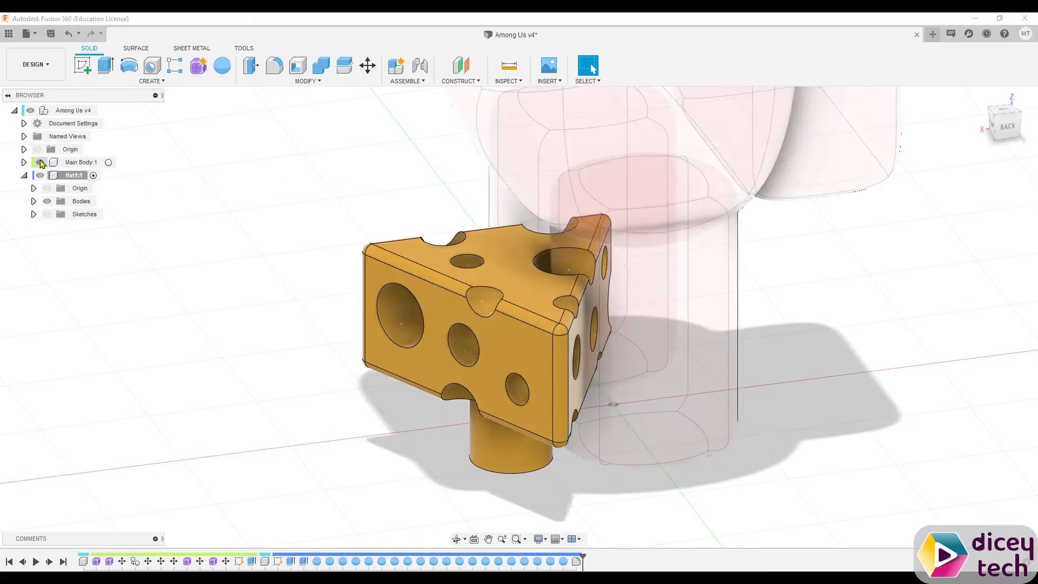
scroll(249, 222, "down", 3)
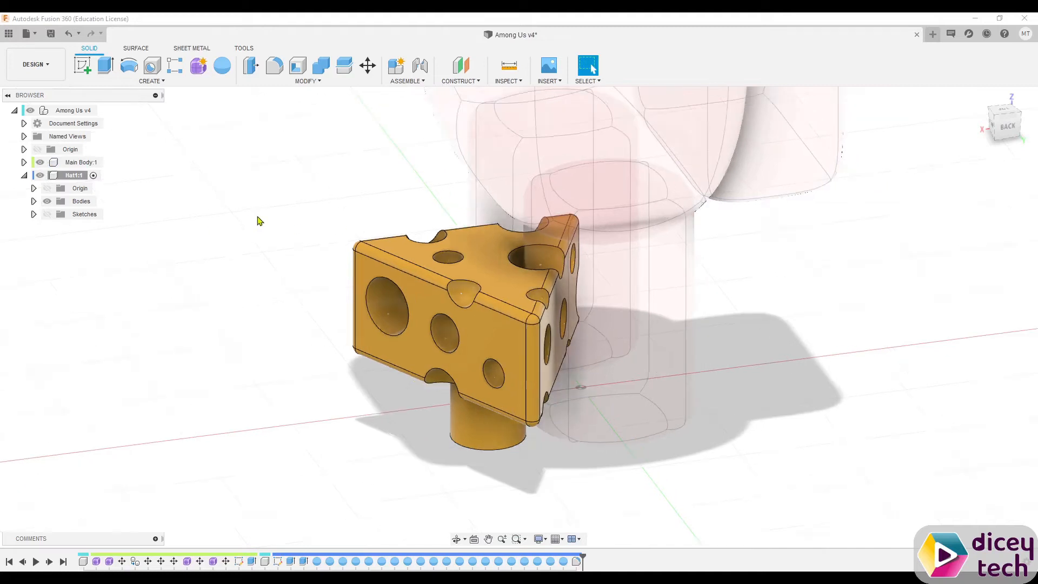
Create a joint from the centre of the hat peg's bottom face to the centre of the hole in the body's head.
left_click(405, 82)
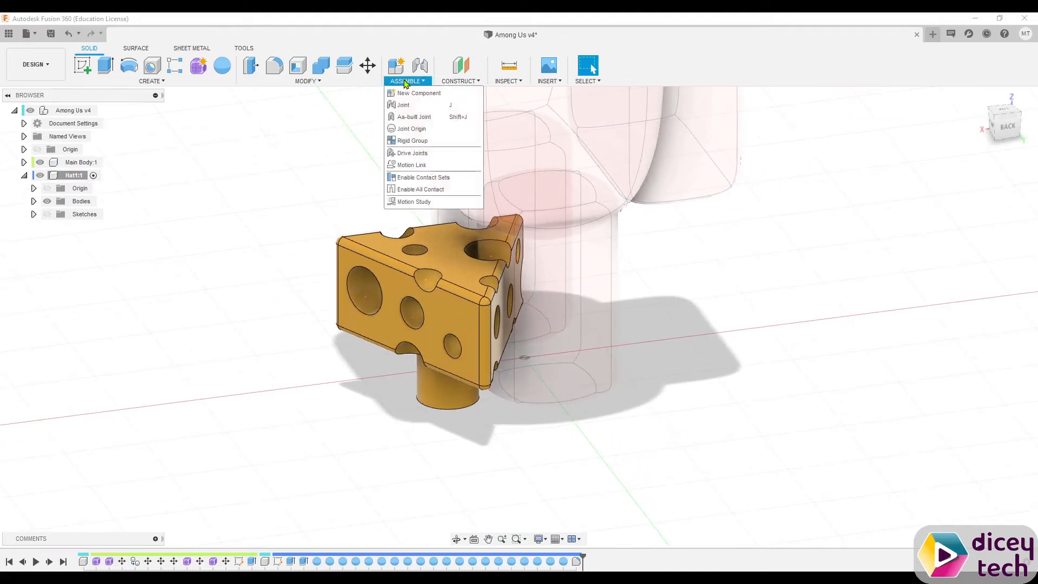
left_click(422, 107)
middle_click_drag(463, 503, 441, 426, "shift")
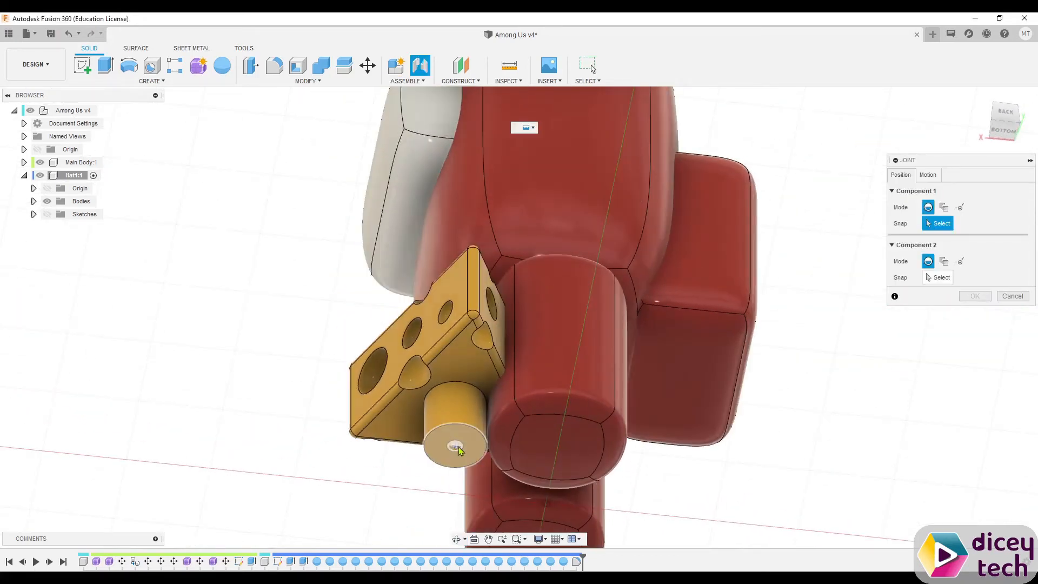
left_click(456, 447)
middle_click_drag(471, 264, 562, 298)
scroll(566, 288, "down", 4)
middle_click_drag(629, 195, 713, 301, "shift")
scroll(598, 273, "up", 3)
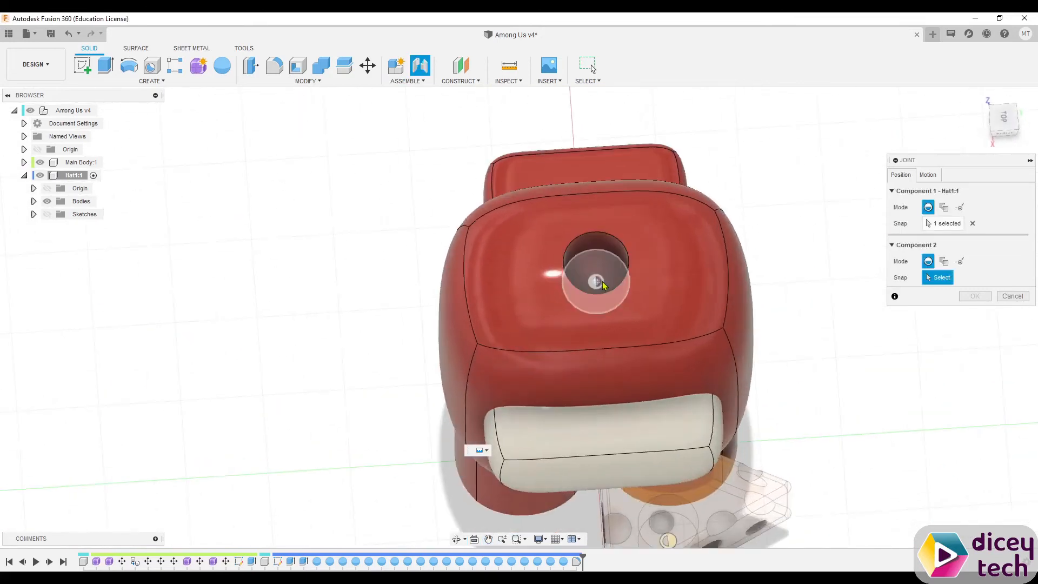
scroll(592, 288, "up", 2)
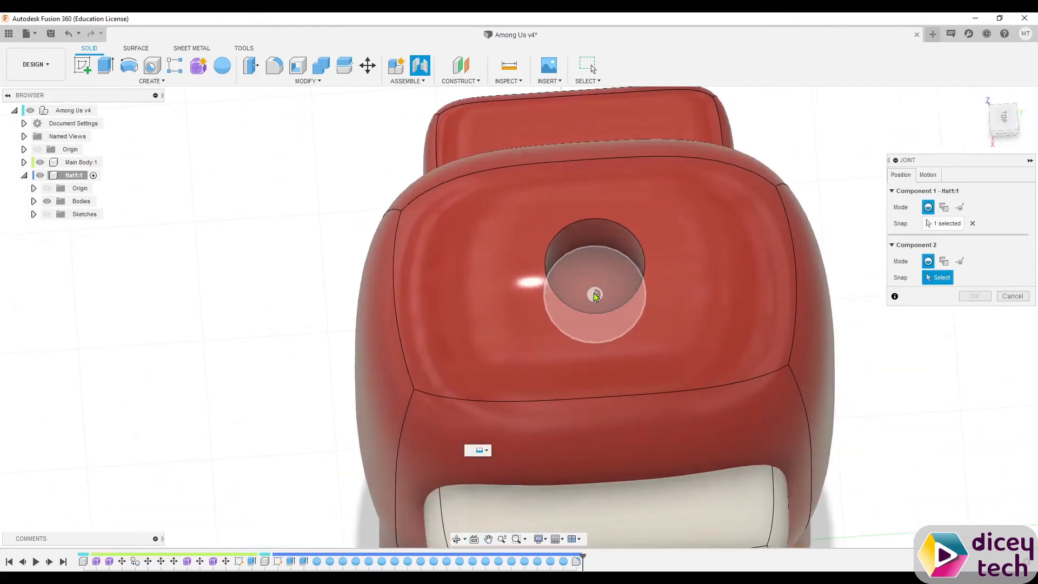
left_click(594, 294)
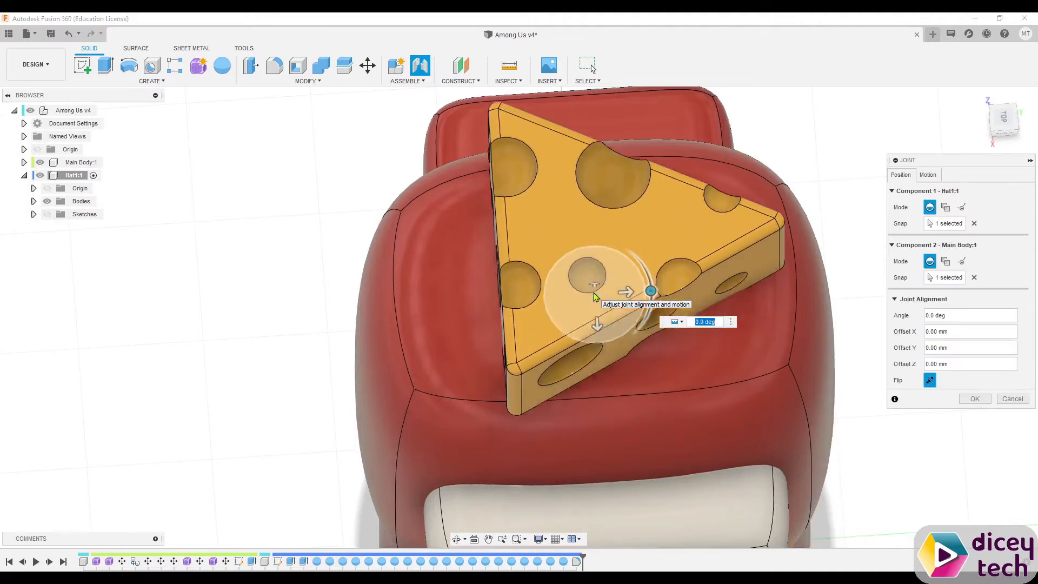
Rotate the hat in the joint alignment to an angle of -90 degrees so its pointed corner faces the visor side.
middle_click_drag(652, 404, 650, 386, "shift")
left_click_drag(648, 318, 603, 370)
scroll(577, 406, "down", 2)
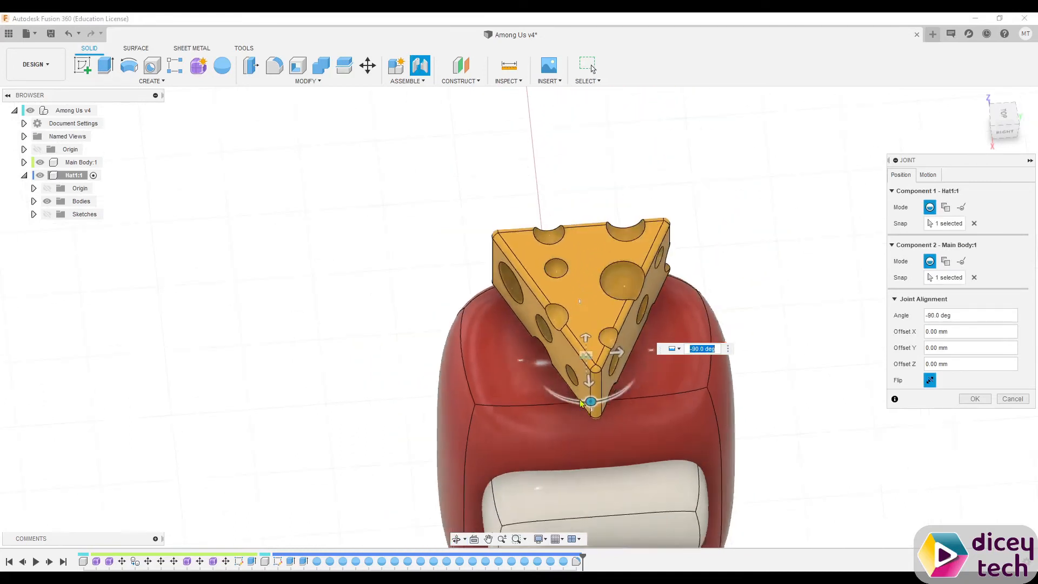
Set the joint's Z offset to 0.4 mm to raise the hat slightly above the head, and apply the joint.
middle_click_drag(567, 424, 503, 379, "shift")
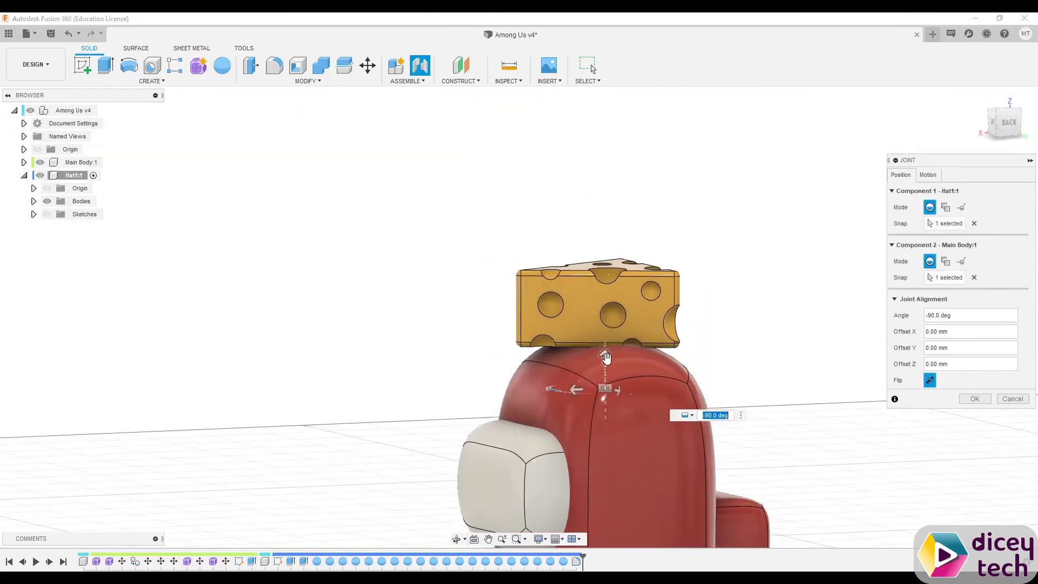
left_click_drag(603, 352, 603, 347)
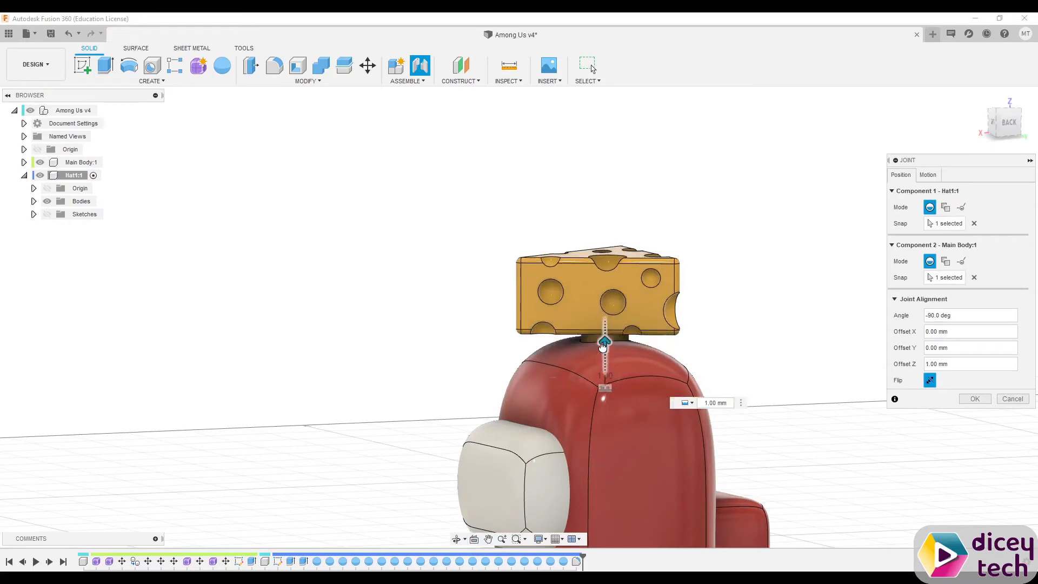
type("0.5")
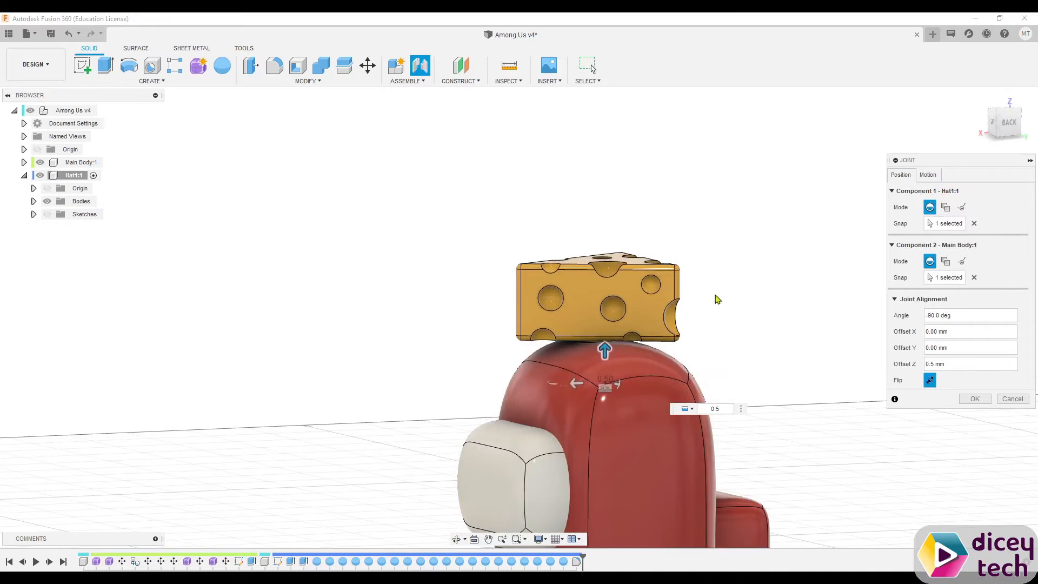
left_click(997, 122)
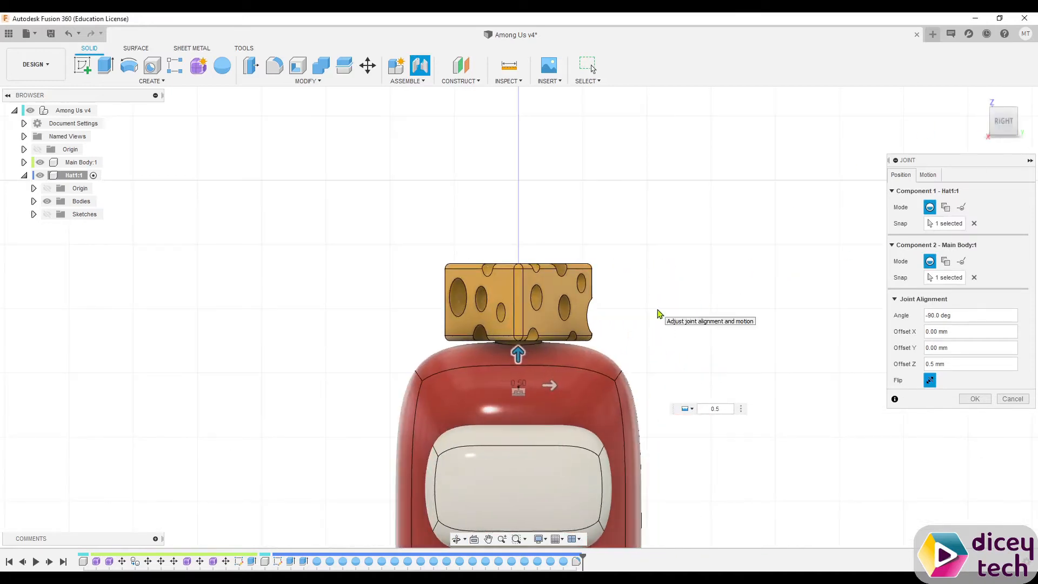
left_click(719, 409)
key("BackSpace")
key("BackSpace")
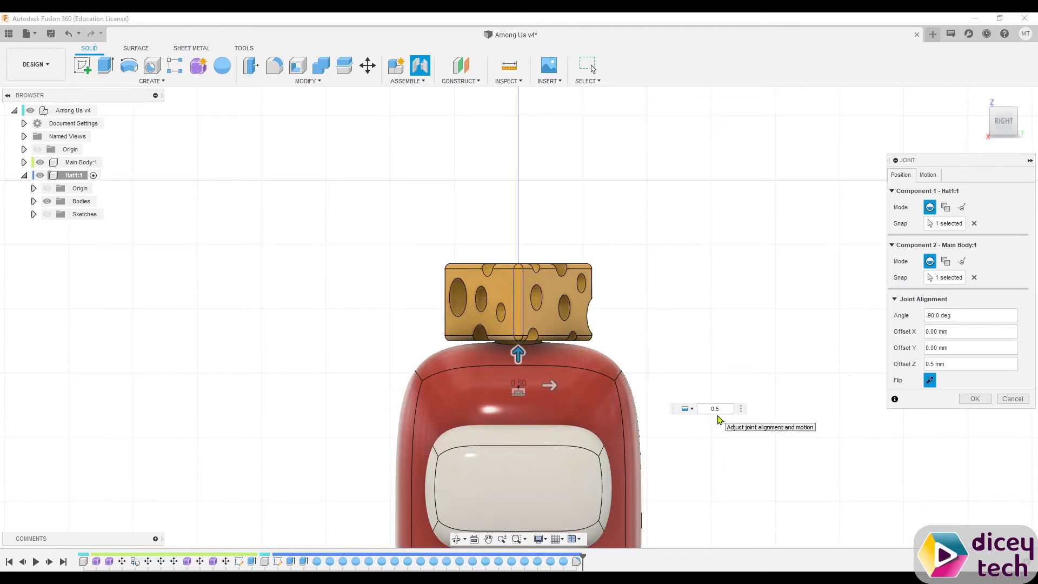
type(".4")
key("Return")
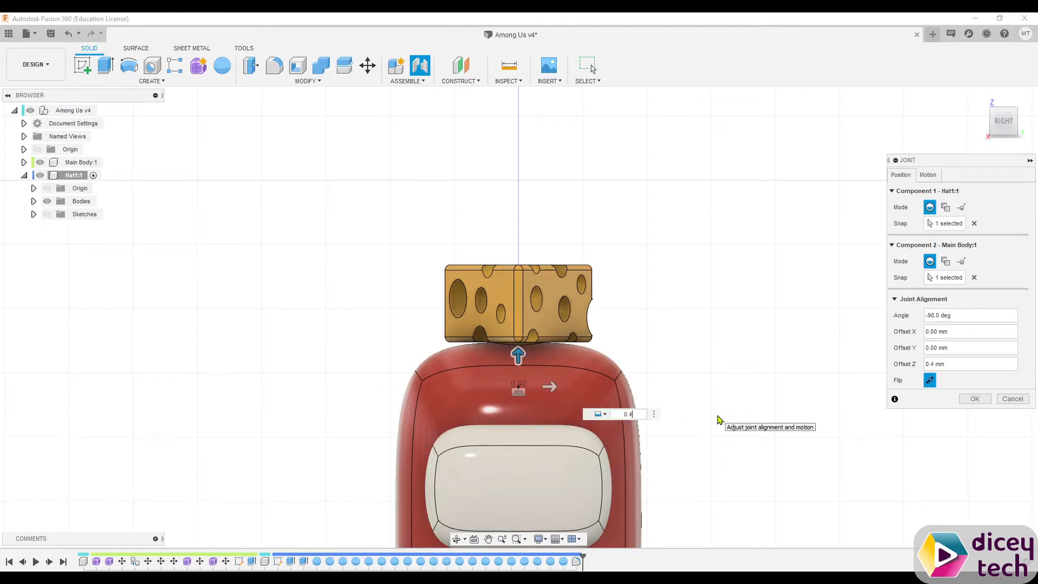
left_click(975, 399)
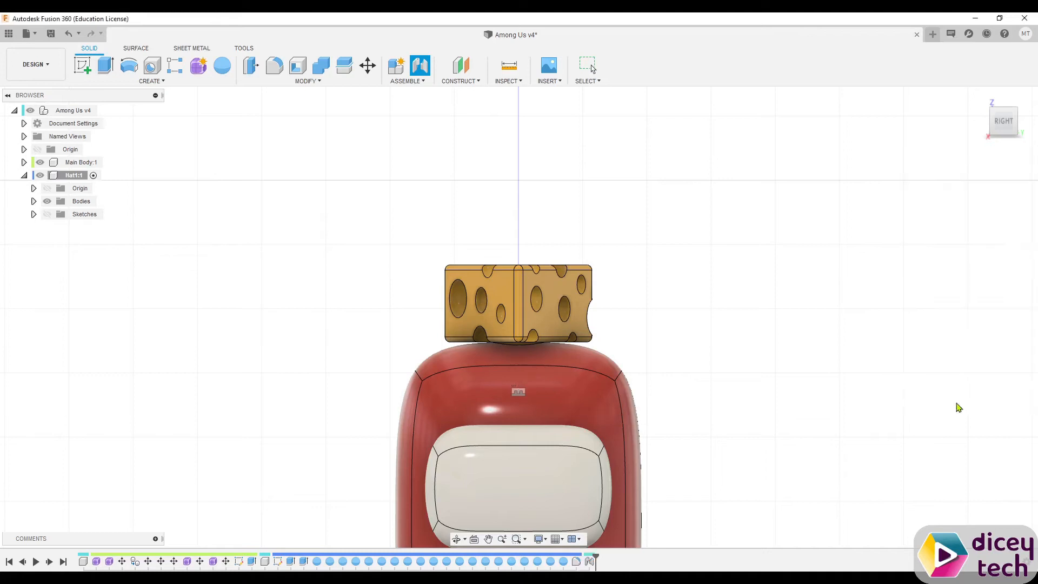
Save the design as a new version, activate the top-level Among Us component and collapse the Hat1 component's contents.
scroll(721, 427, "down", 3)
middle_click_drag(721, 427, 672, 484, "shift")
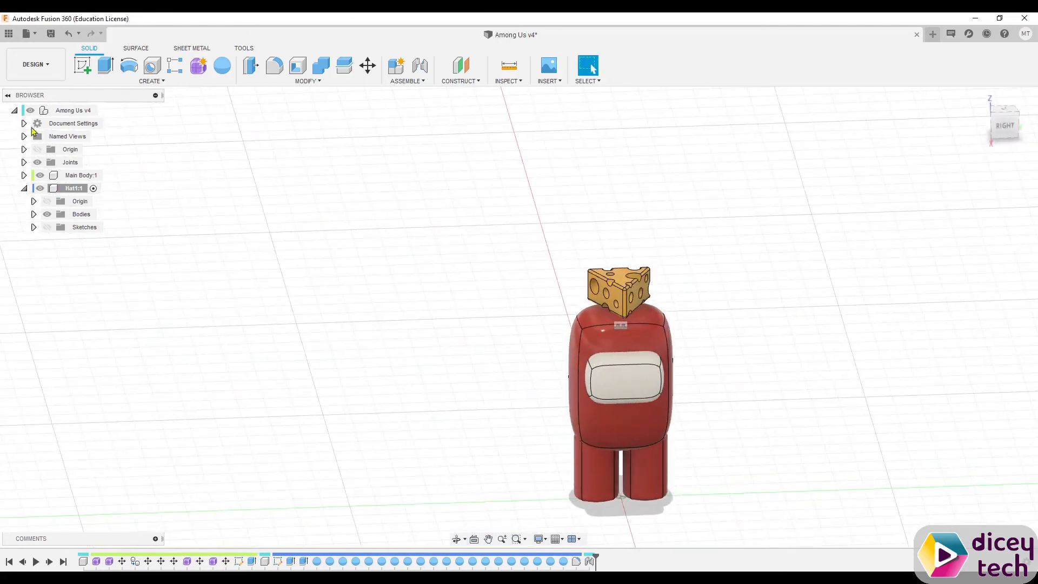
left_click(51, 35)
left_click(520, 325)
left_click(107, 110)
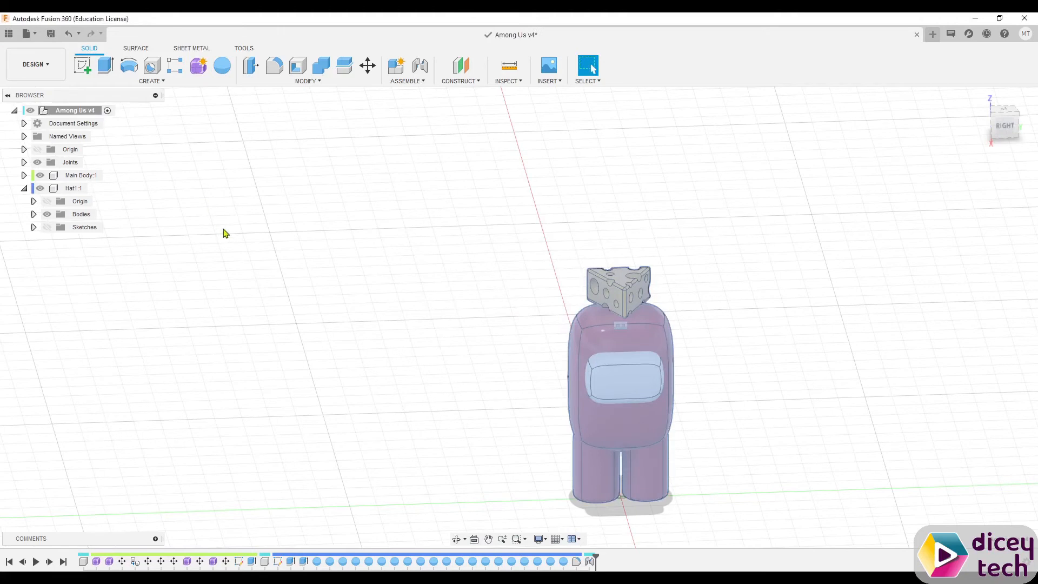
left_click(24, 188)
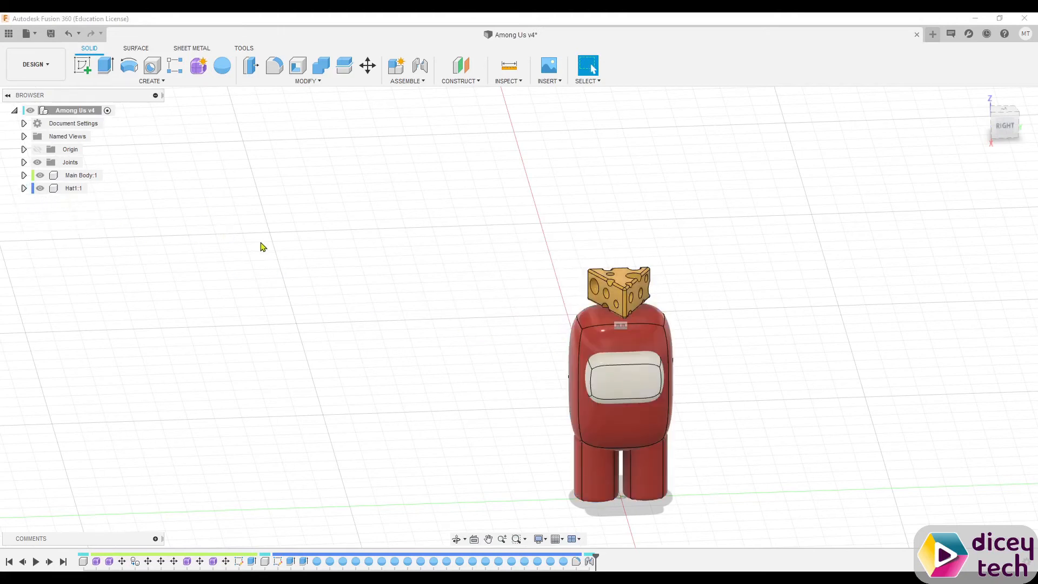
Export the Main Body component as a single binary STL file with high refinement.
right_click(78, 181)
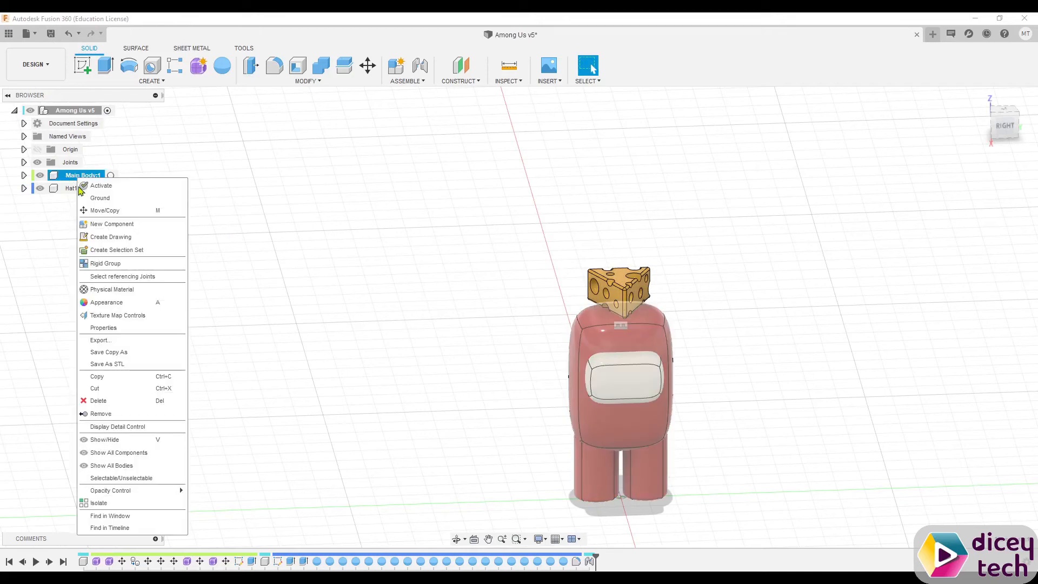
left_click(151, 365)
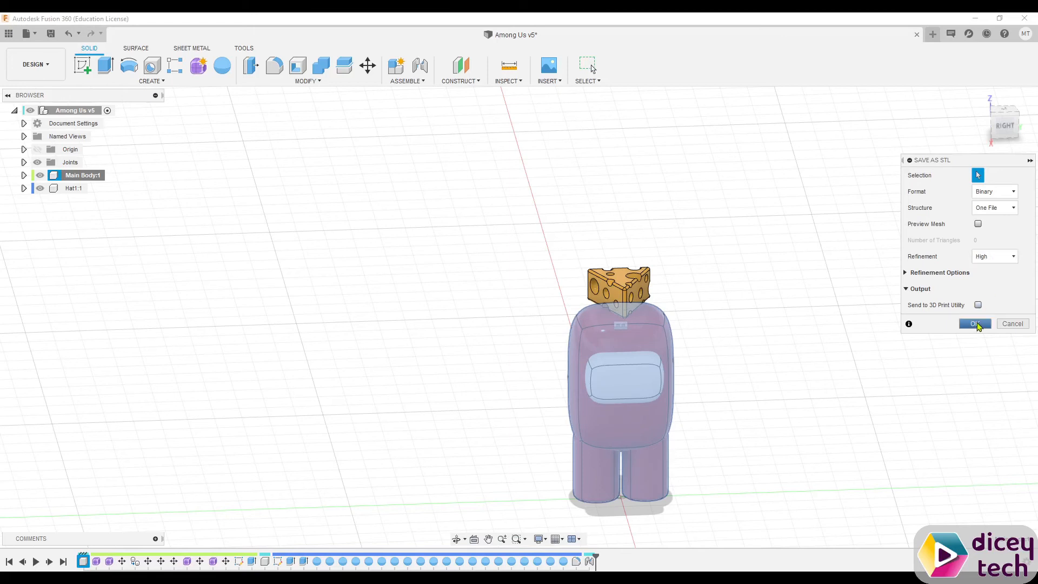
left_click(975, 323)
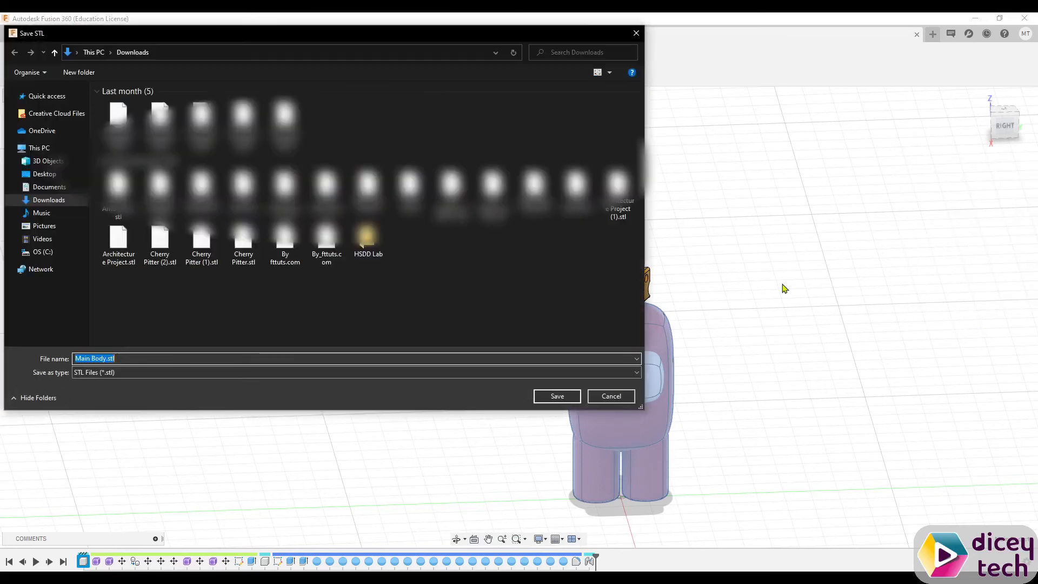
Save the body's STL file to the Desktop under the name Main Body Among Us.stl.
left_click(43, 174)
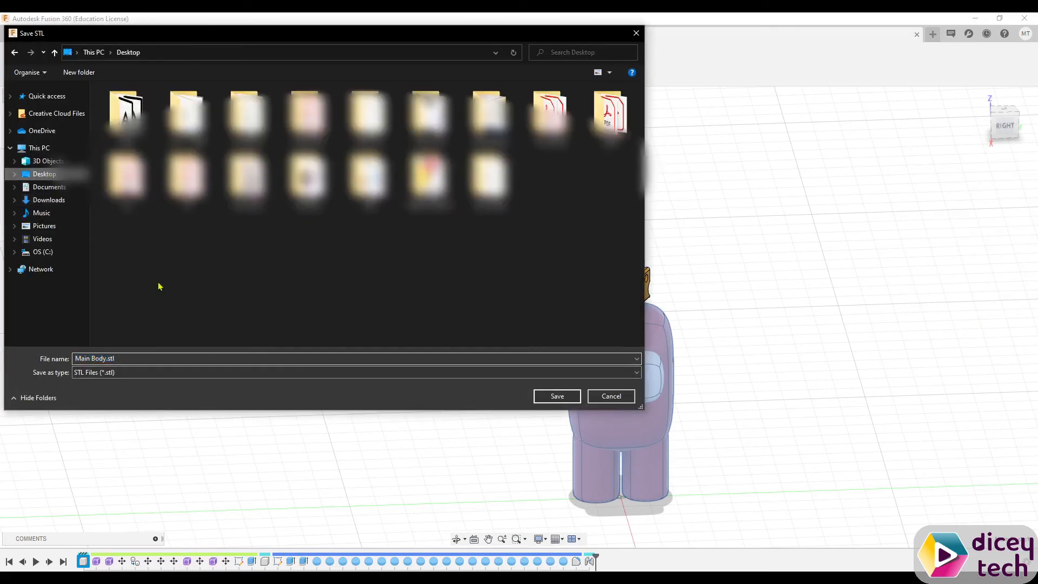
left_click(161, 359)
left_click(111, 359)
key("Left")
key("Left")
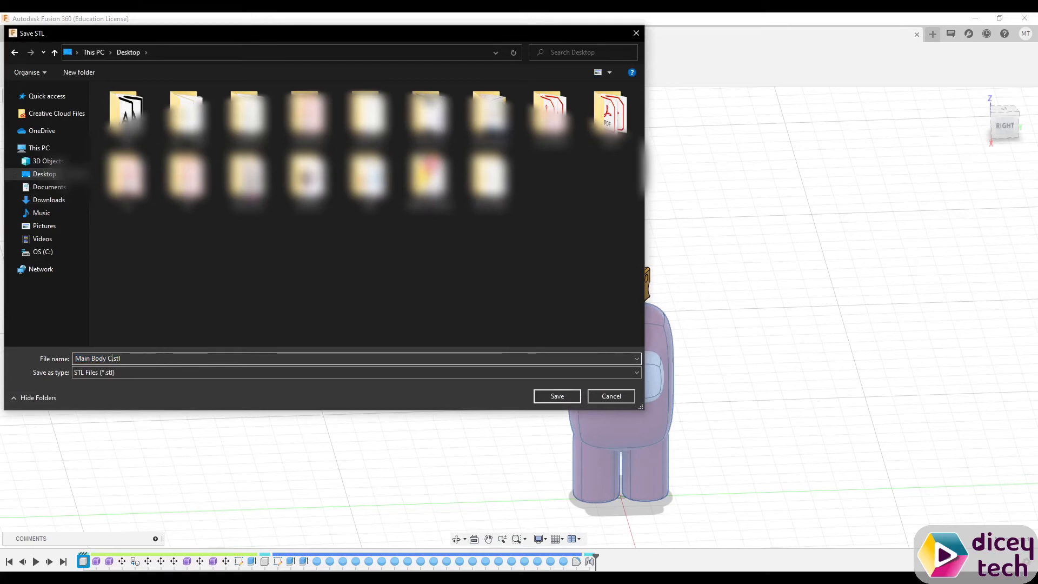
type("Ch")
key("BackSpace")
key("BackSpace")
type("Among Us")
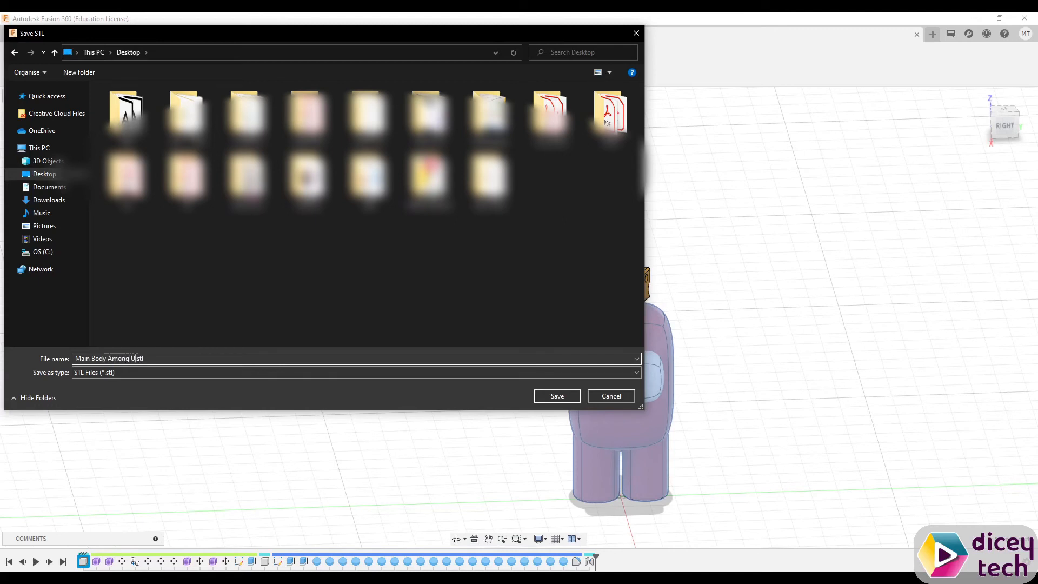
left_click(556, 396)
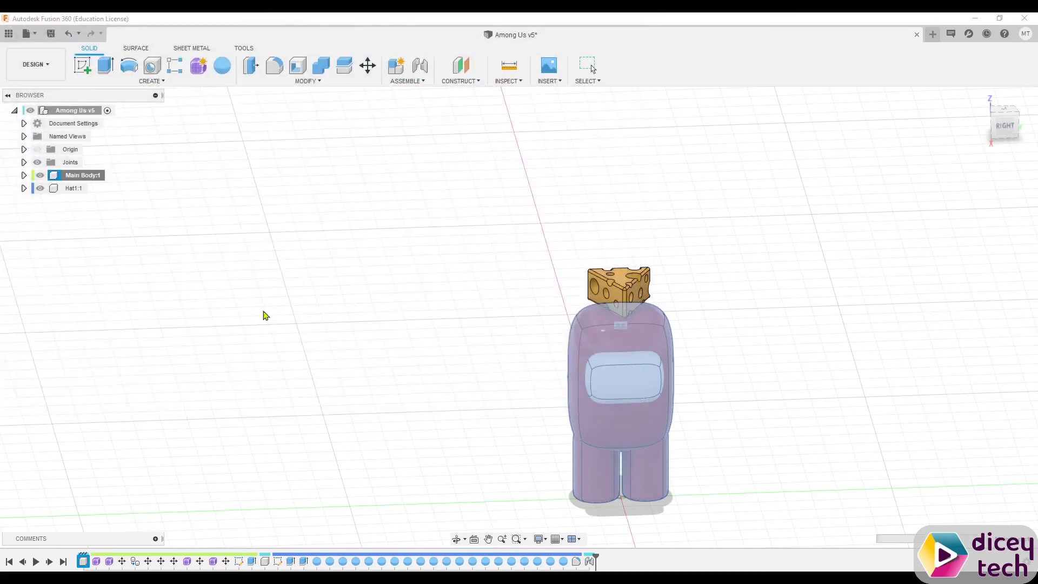
Export the Hat1 component as an STL file to the Desktop, adding Among Us to the file name after Hat1.
left_click(71, 188)
right_click(64, 189)
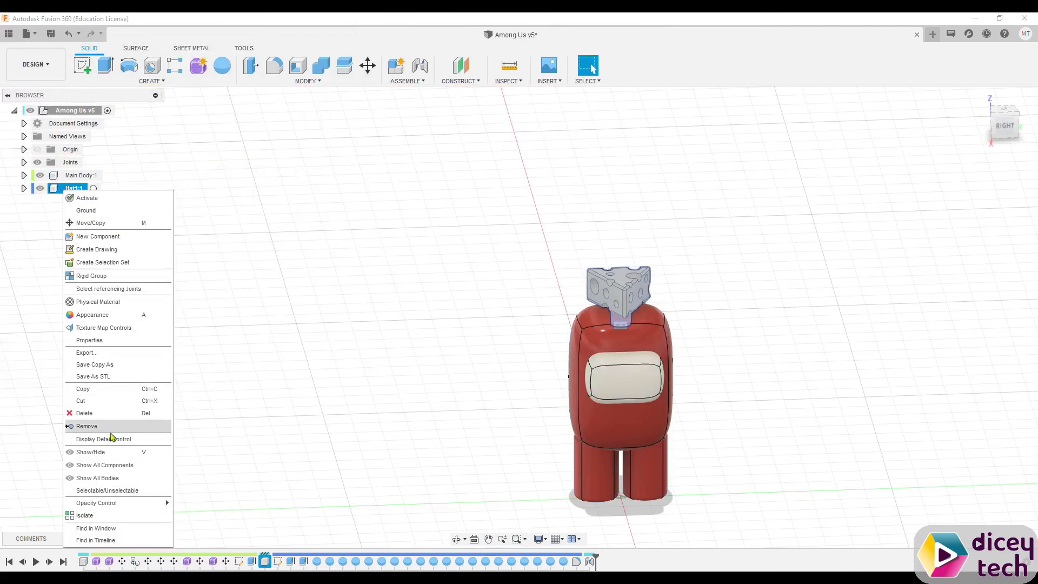
left_click(115, 375)
left_click(987, 324)
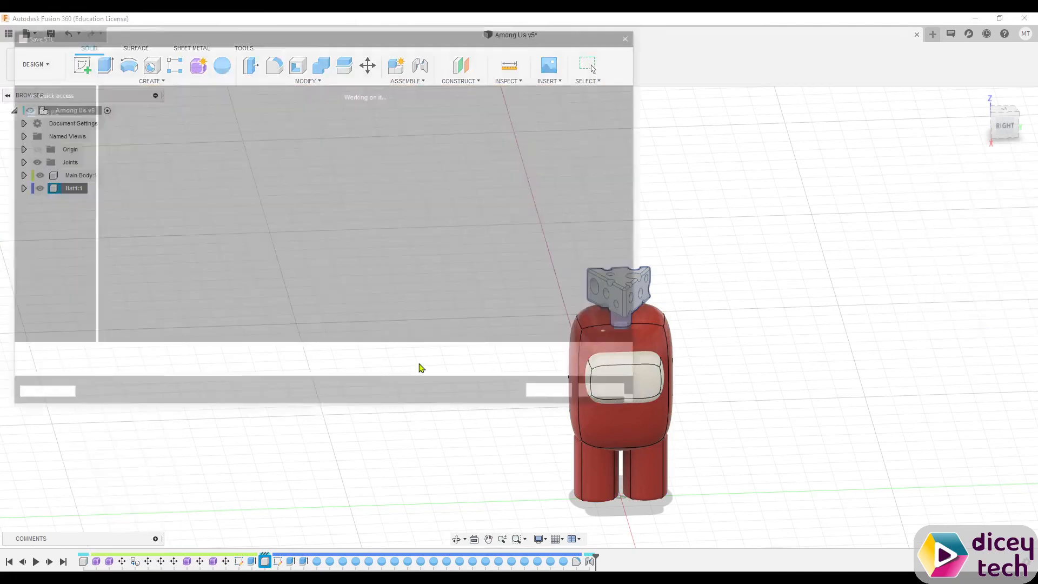
left_click(92, 360)
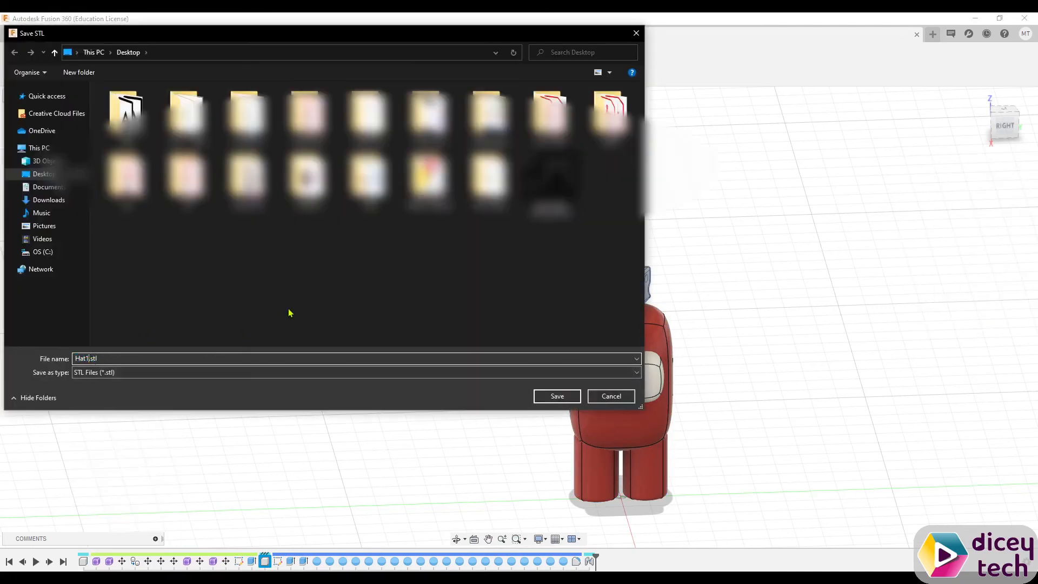
type("Among Us")
left_click(540, 399)
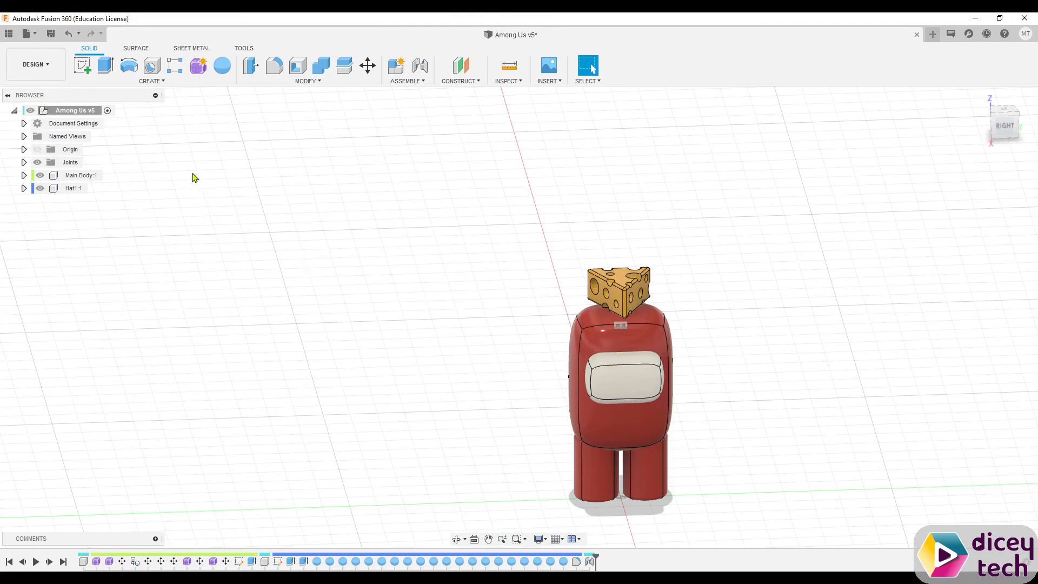
scroll(574, 325, "up", 1)
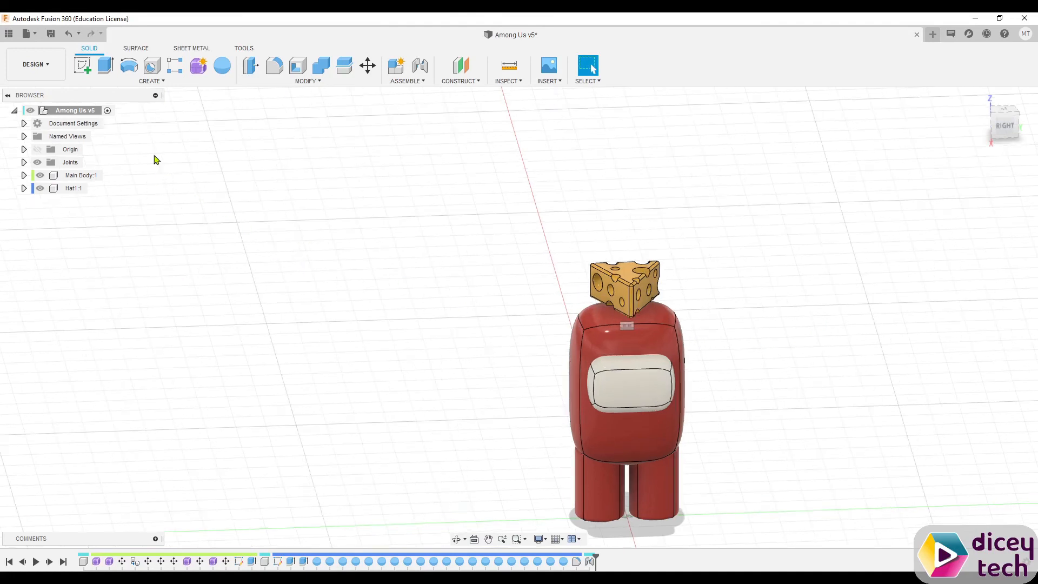
right_click(81, 109)
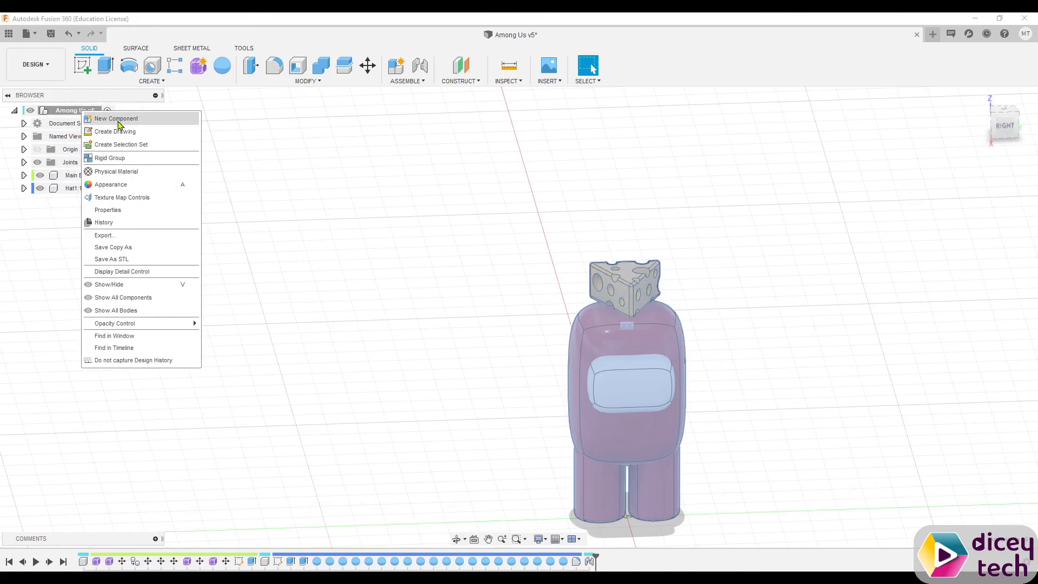
left_click(406, 267)
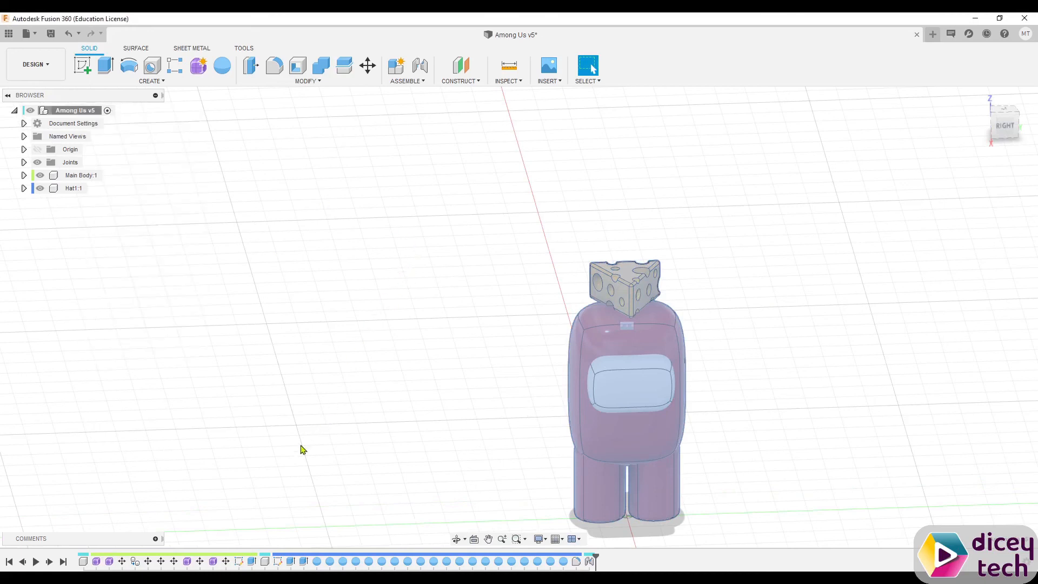
left_click(289, 462)
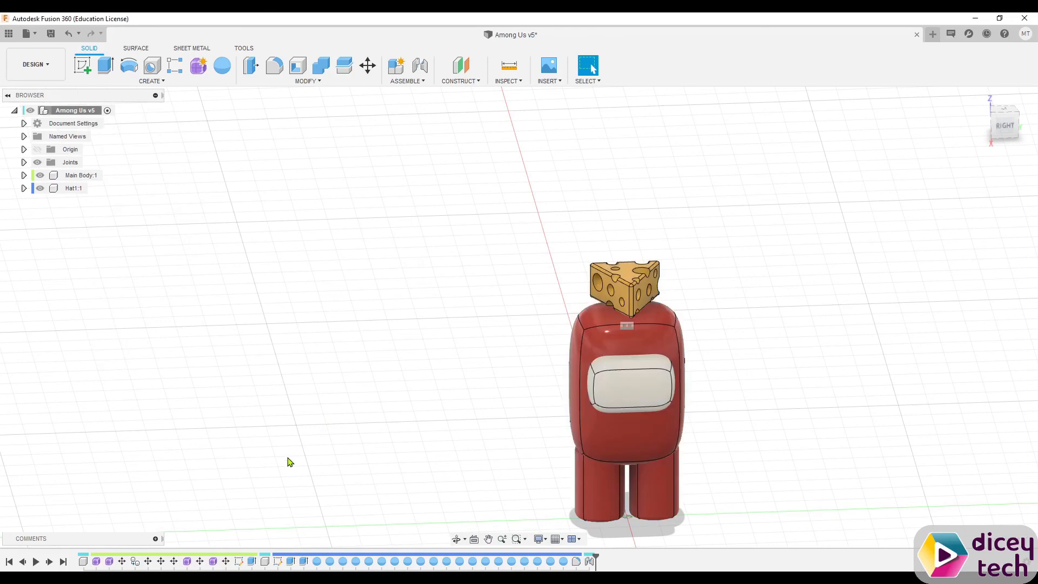